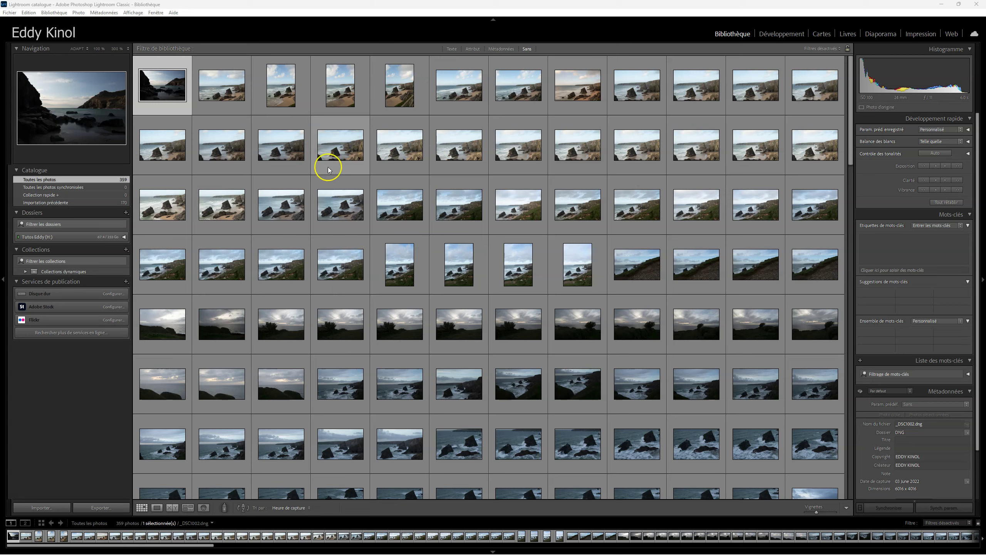
# - Open the Plug-in Manager from the Fichier menu and select Excire Search
pyautogui.click(9, 13)
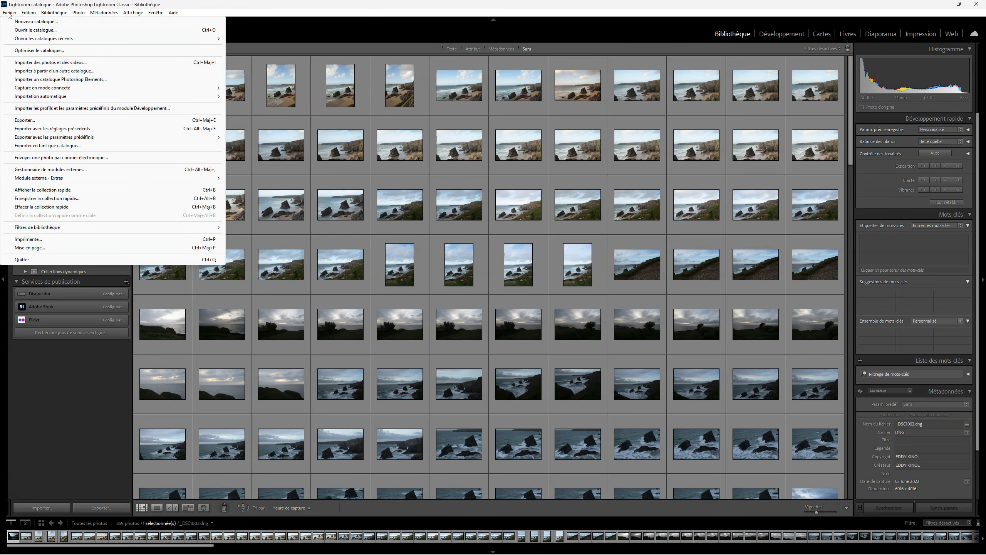
pyautogui.click(42, 171)
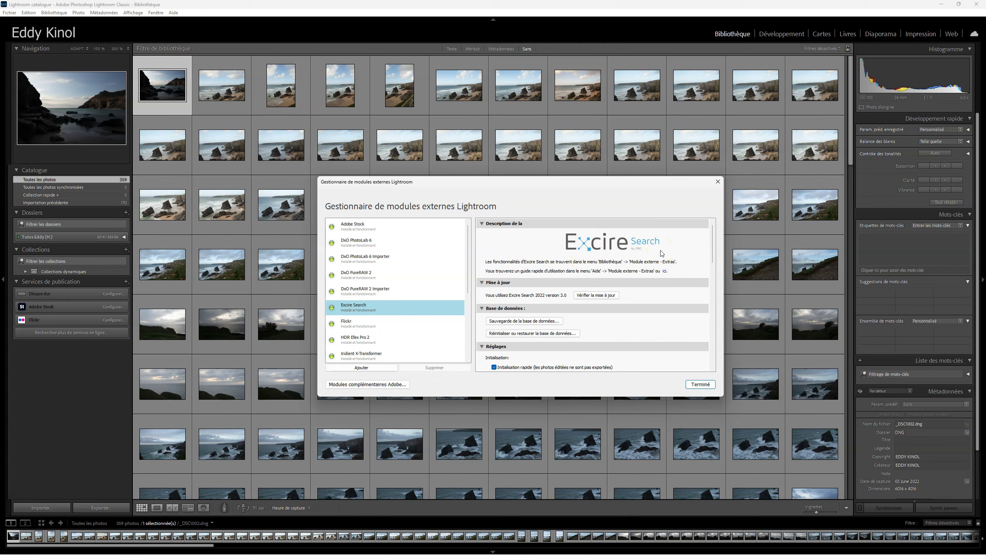
pyautogui.scroll(-3, 700, 254)
pyautogui.scroll(3, 701, 252)
pyautogui.scroll(-5, 703, 234)
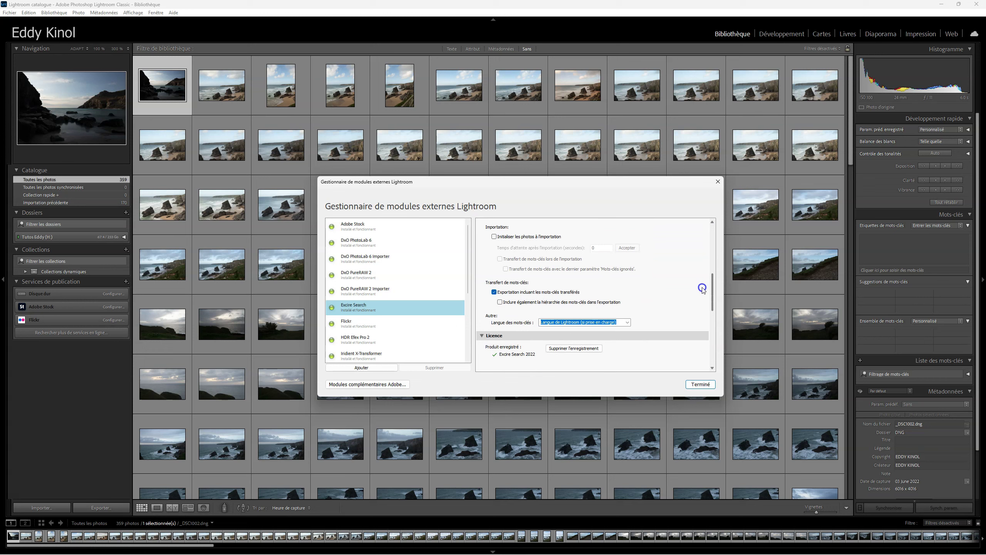
pyautogui.scroll(3, 703, 290)
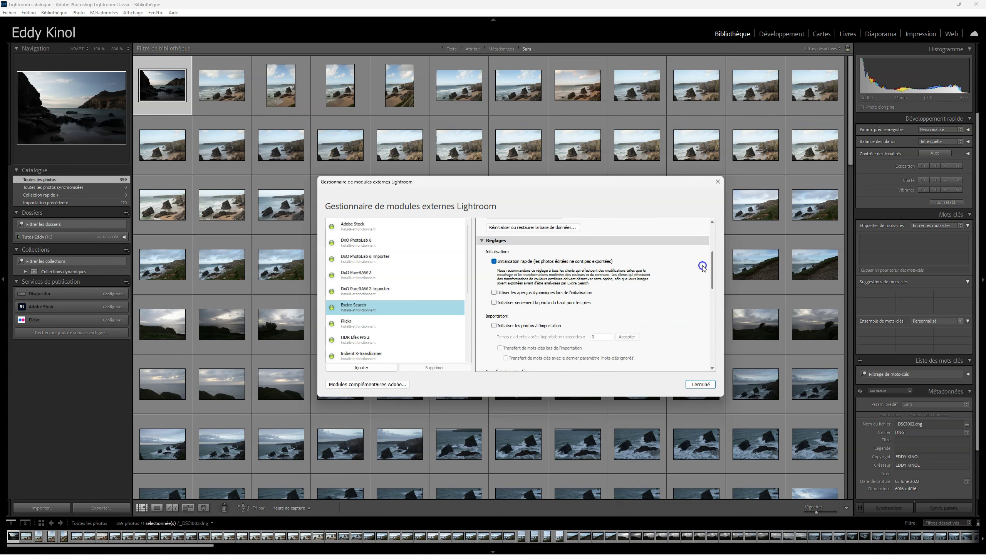
pyautogui.scroll(-3, 702, 266)
pyautogui.click(571, 350)
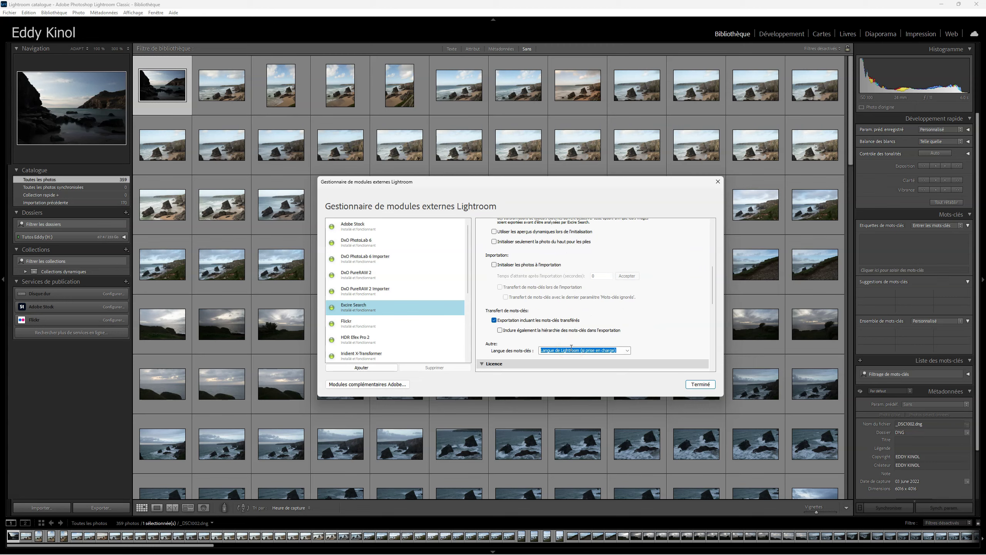
# - Set Excire Search's Langue des mots-clés to Français and close the manager with Terminé
pyautogui.click(628, 351)
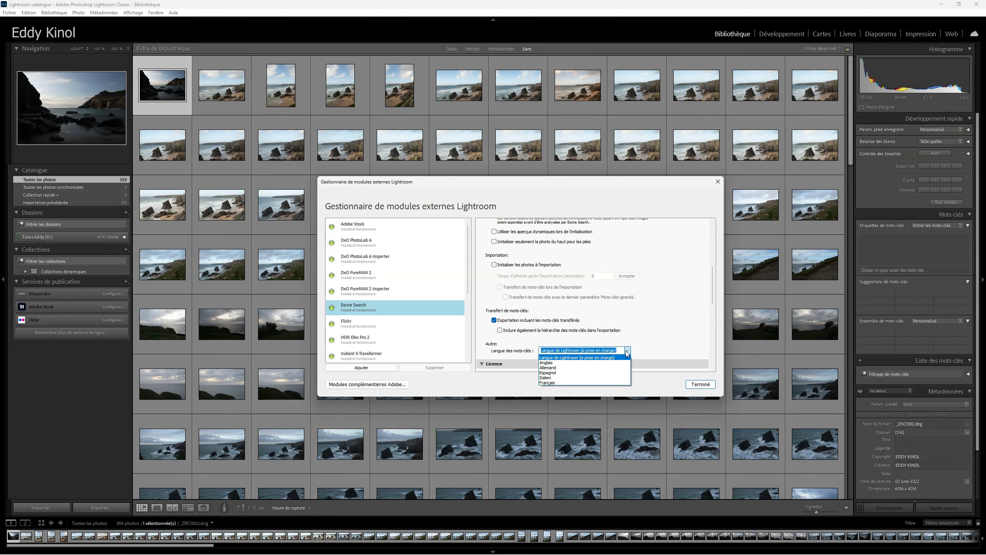
pyautogui.click(586, 383)
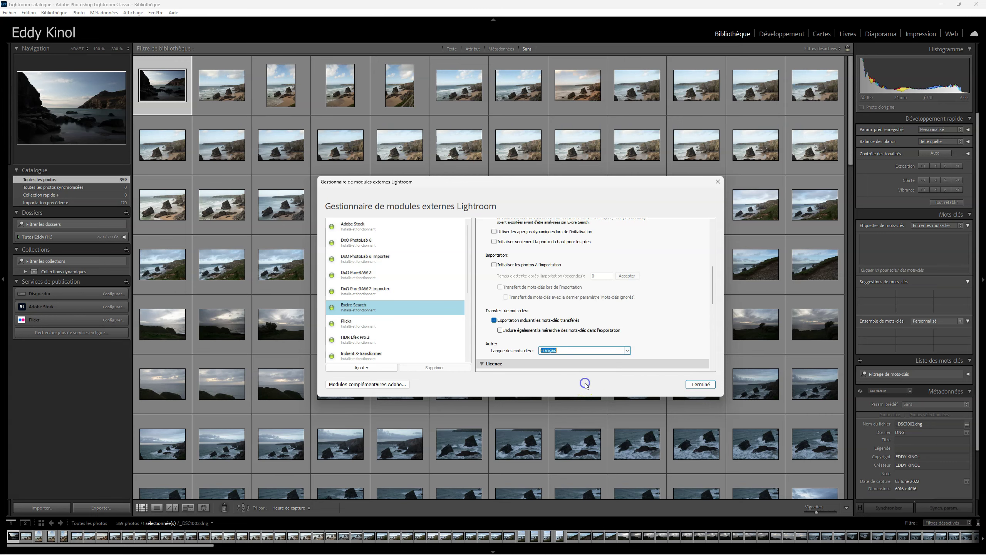
pyautogui.click(698, 384)
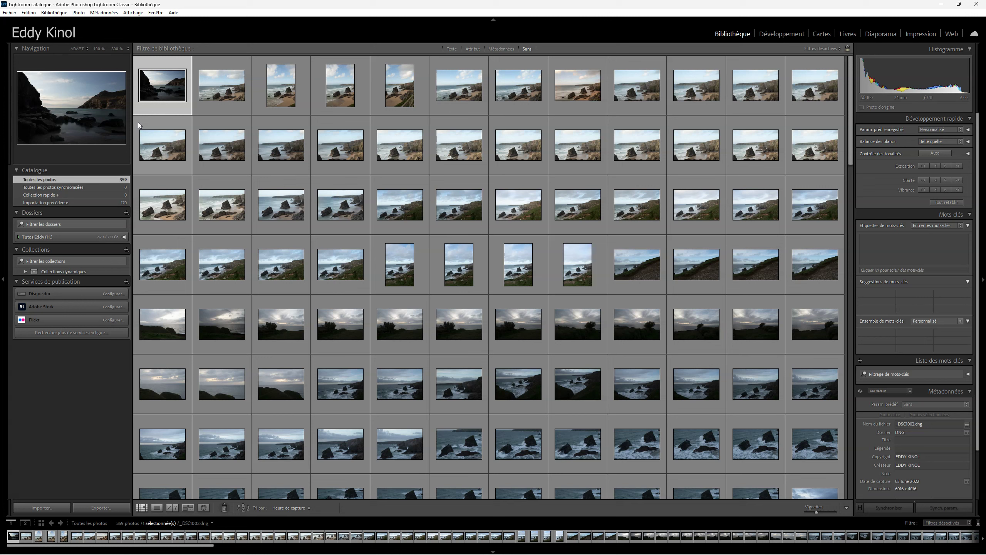
# - Show the Excire Search commands under Bibliothèque > Module externe - Extras
pyautogui.click(55, 13)
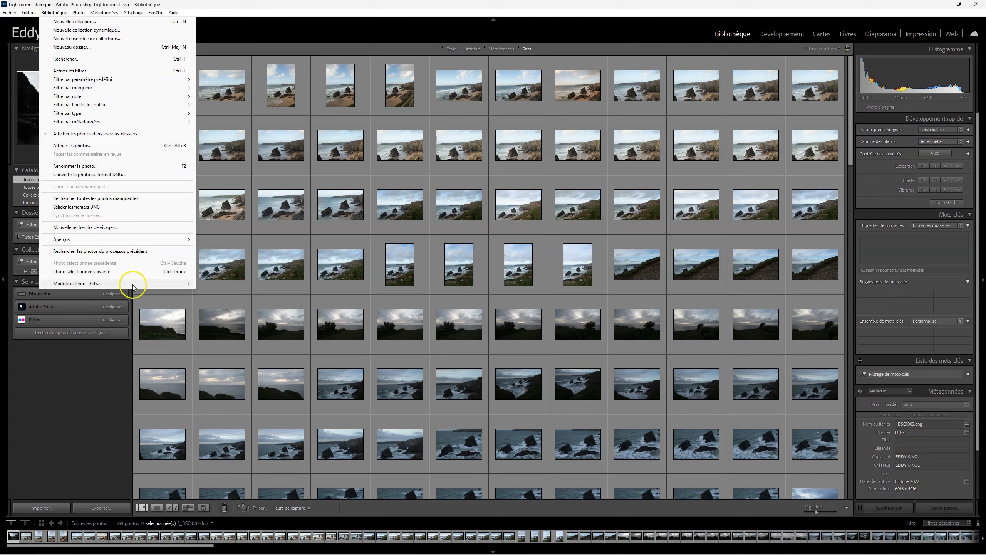
pyautogui.moveTo(132, 284)
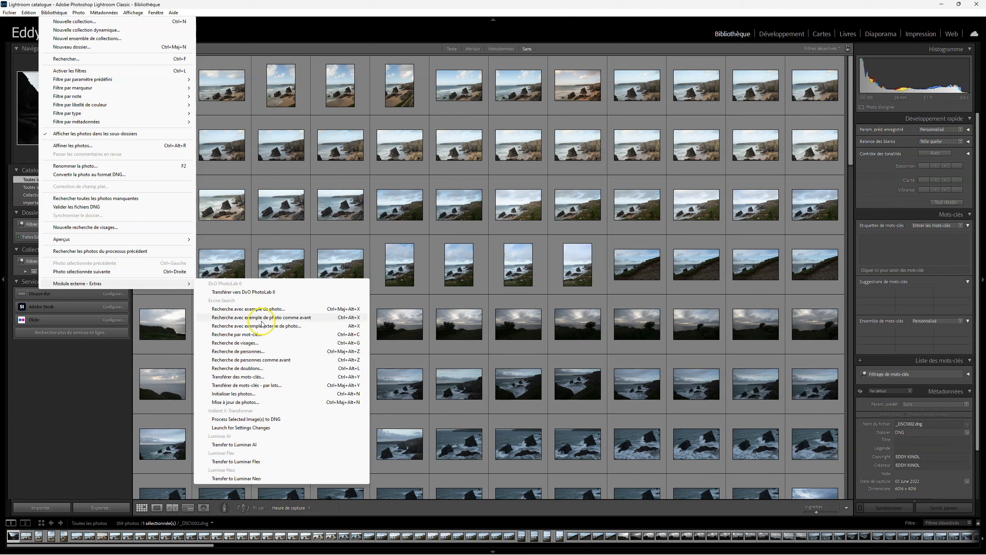
# - Run Initialiser les photos… so Excire Search initialises the 359 catalogue photos
pyautogui.click(273, 394)
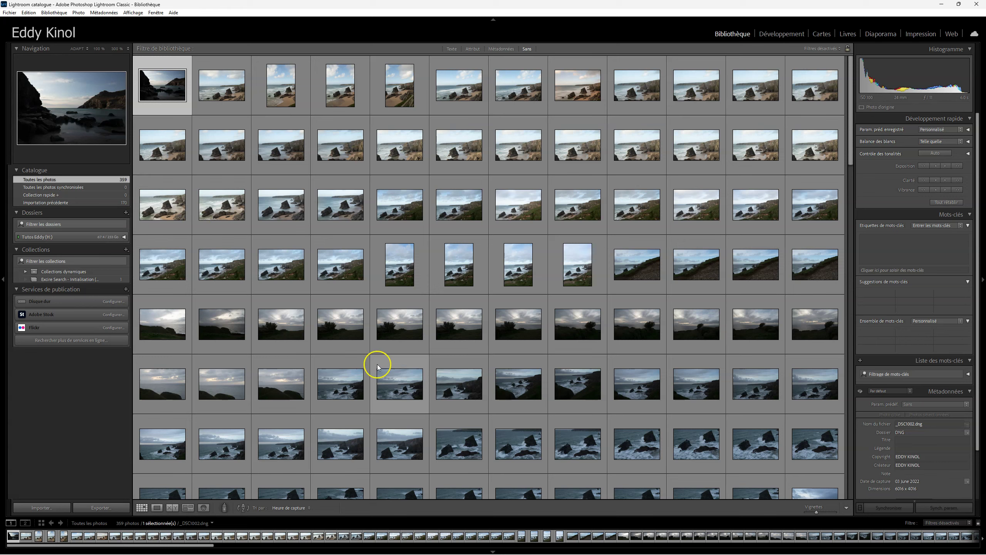
# - Open Recherche avec exemple de photo… for the selected rocky seascape photo
pyautogui.click(55, 12)
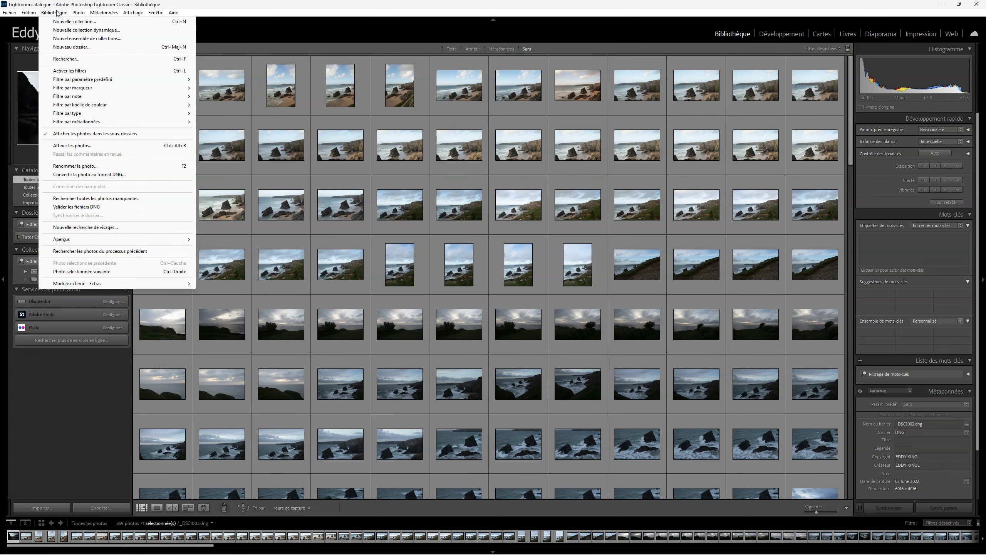
pyautogui.moveTo(143, 285)
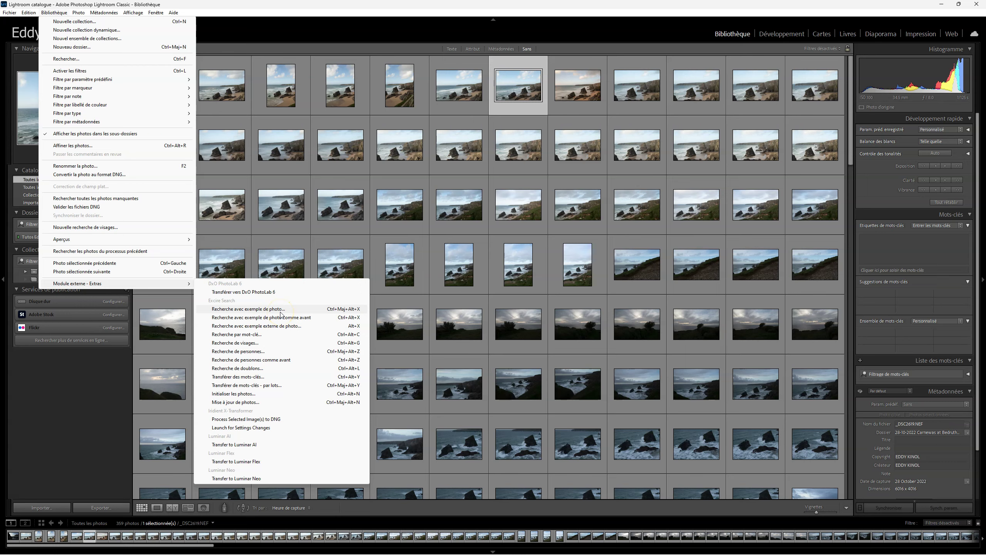
pyautogui.click(344, 312)
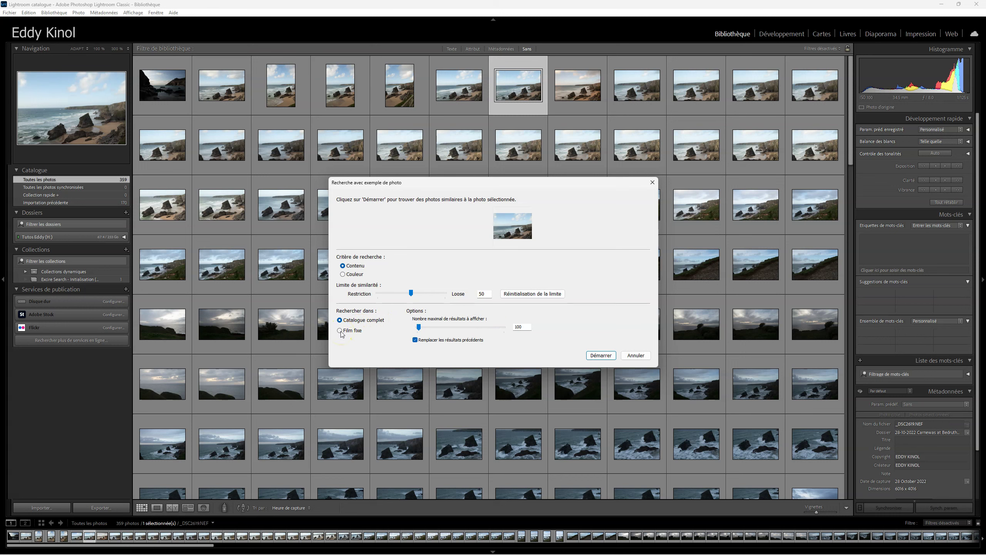
# - Run the content search for 100 similar seascapes, then select beach photo _DSC2894
pyautogui.click(596, 357)
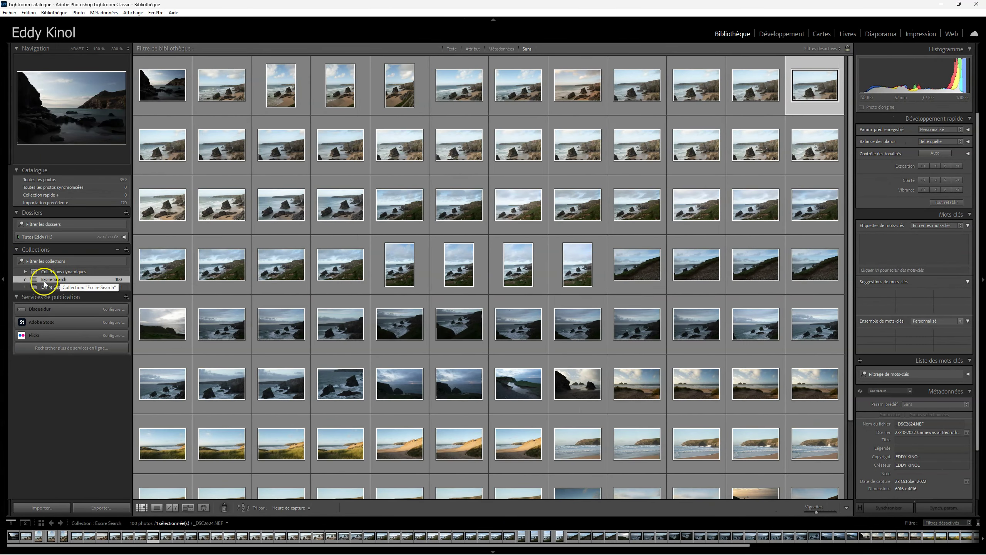
pyautogui.click(782, 34)
pyautogui.click(718, 33)
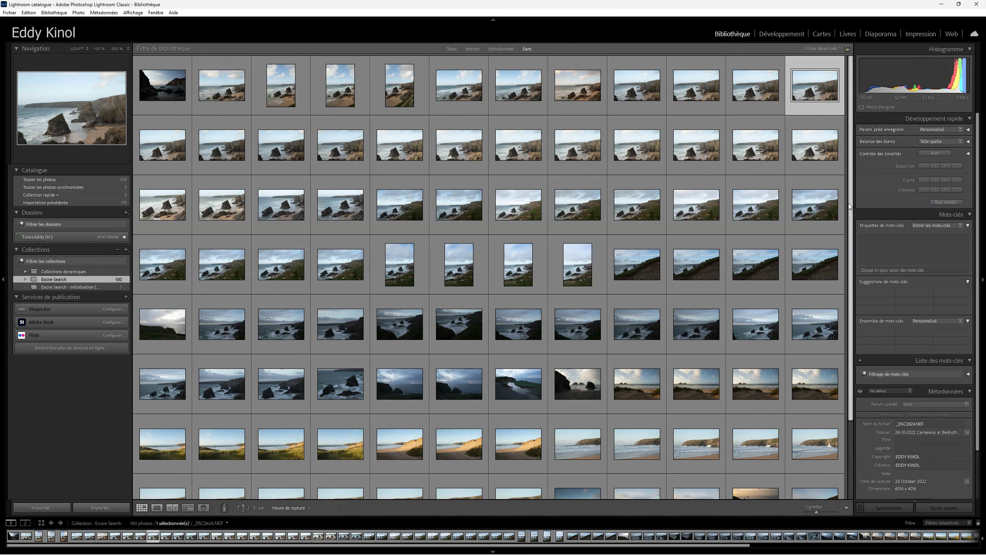
pyautogui.scroll(-1, 661, 372)
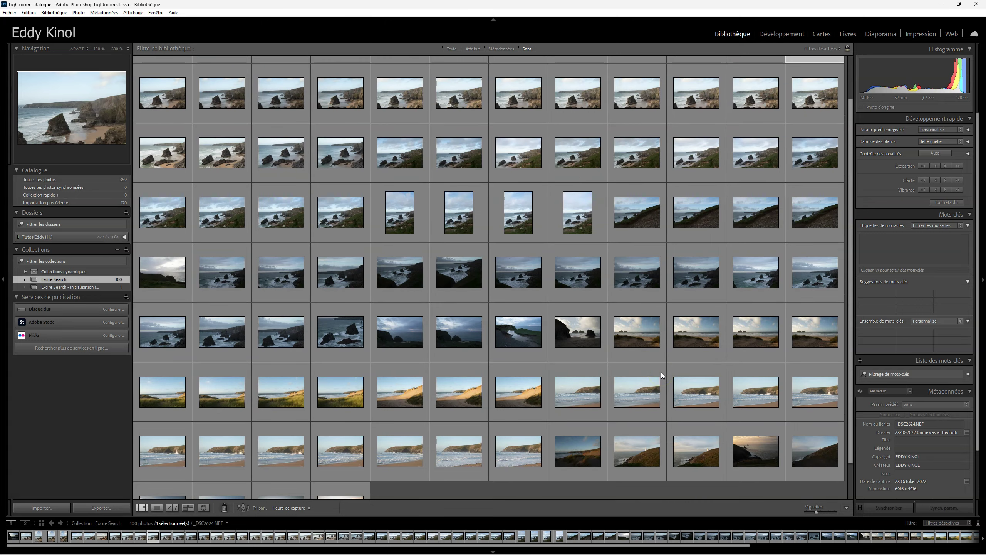
pyautogui.click(401, 395)
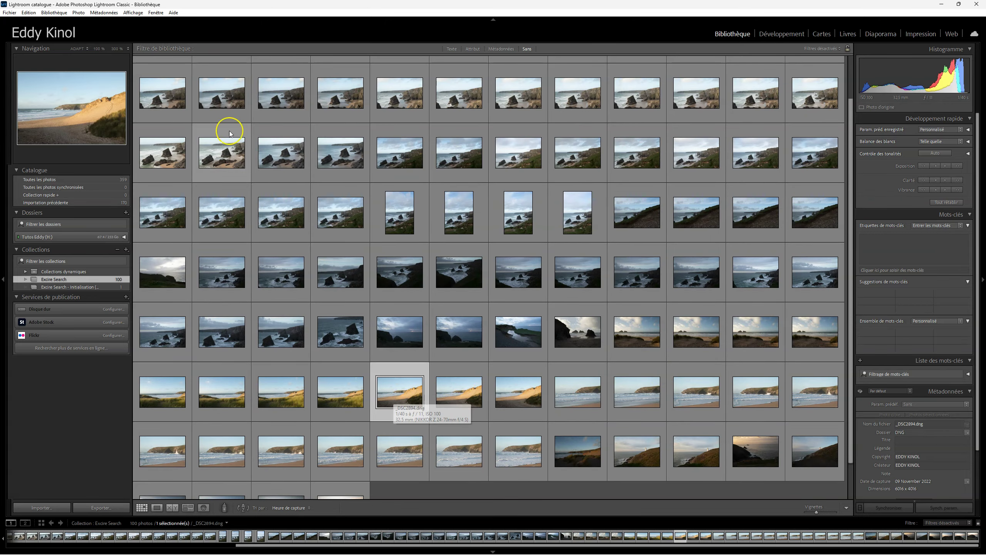
# - Search for photos similar in Couleur to _DSC2894 and dismiss the sort-order notice
pyautogui.click(53, 13)
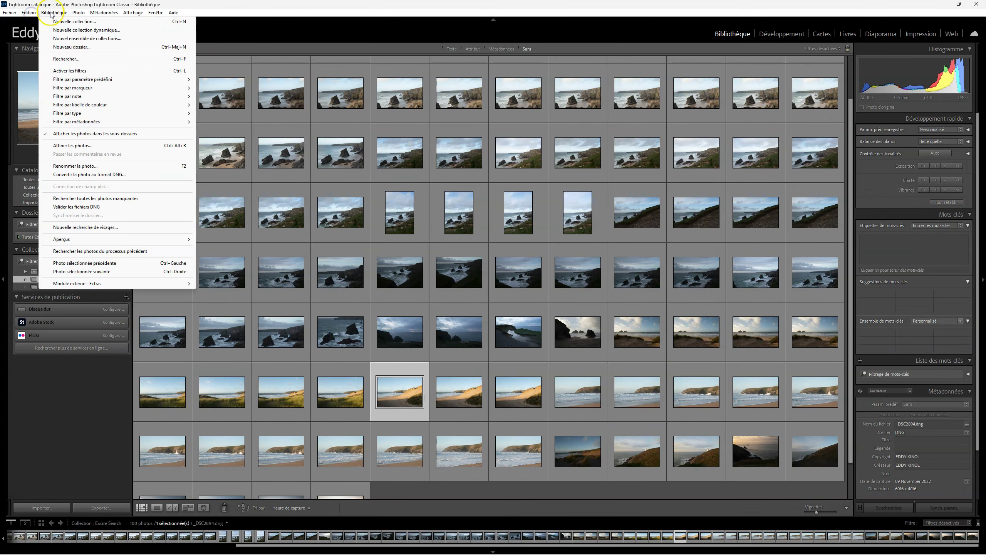
pyautogui.moveTo(99, 283)
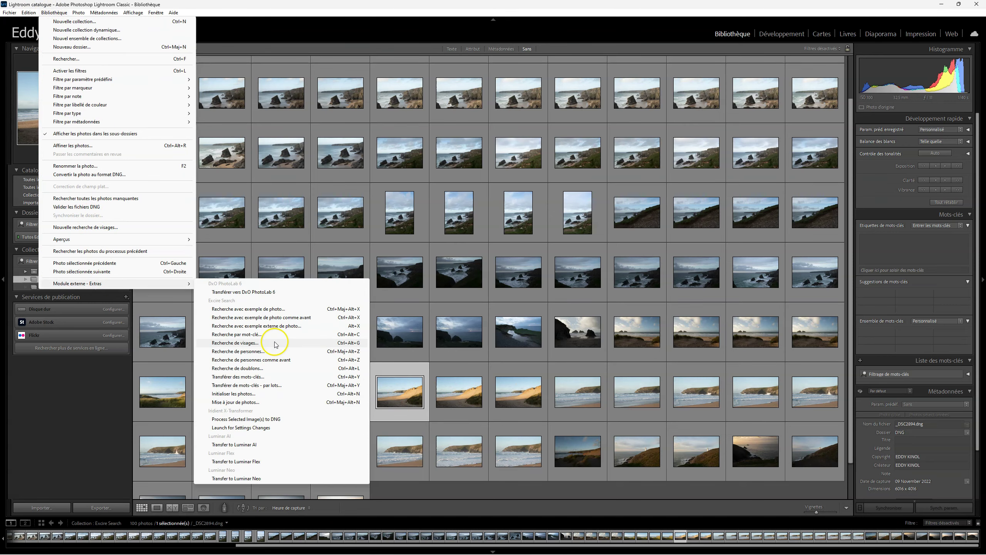
pyautogui.click(287, 310)
pyautogui.click(344, 277)
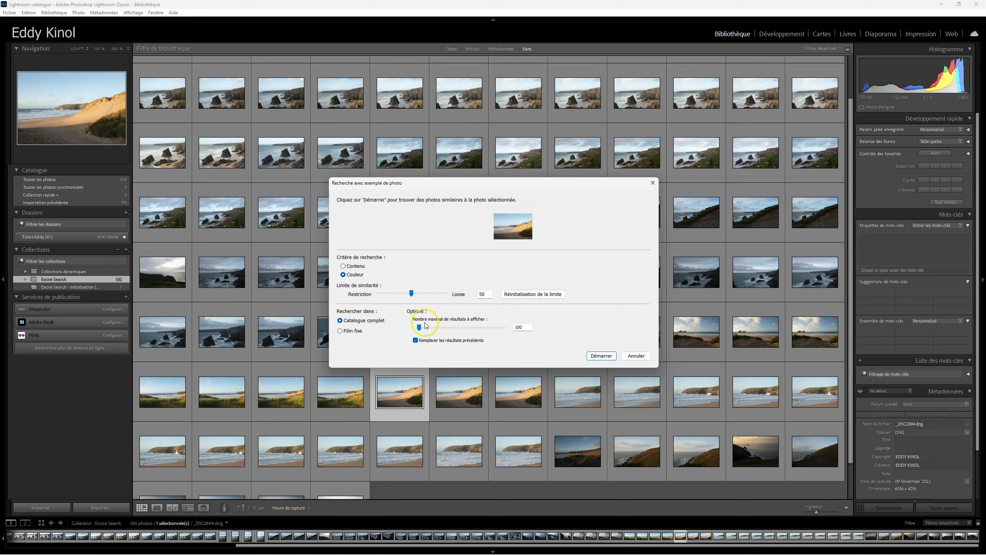
pyautogui.click(602, 357)
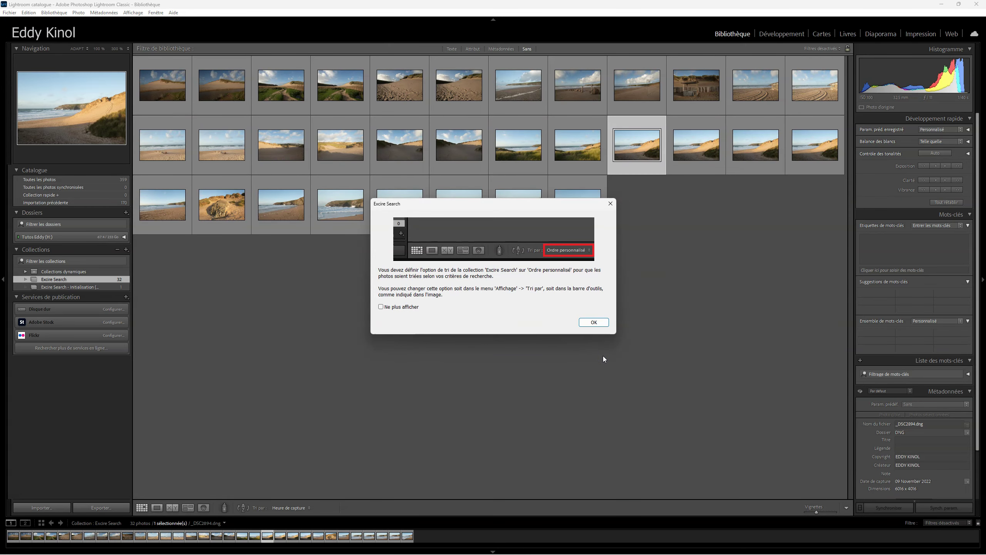
pyautogui.click(592, 322)
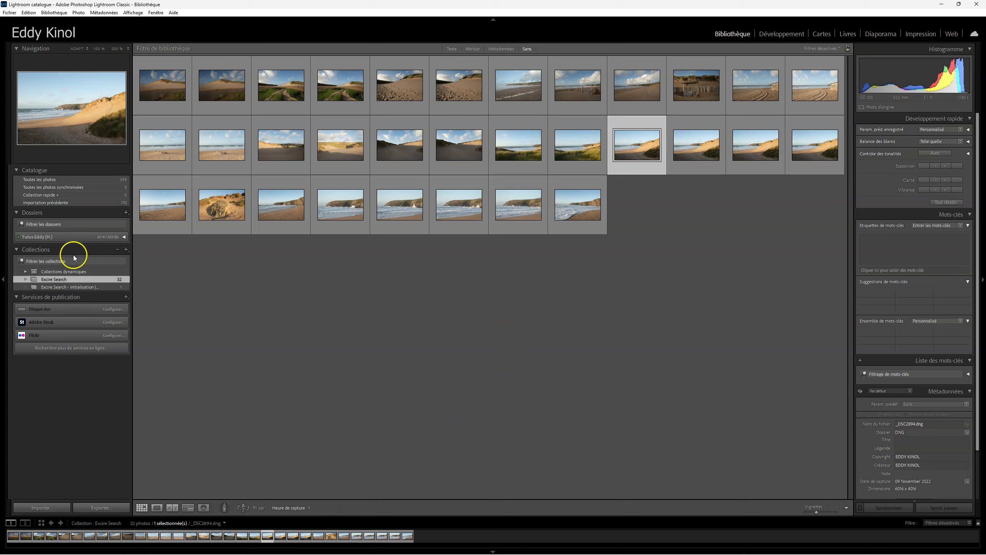
# - From Toutes les photos, run an example-photo search on the basketball-hoop beach photo
pyautogui.click(97, 180)
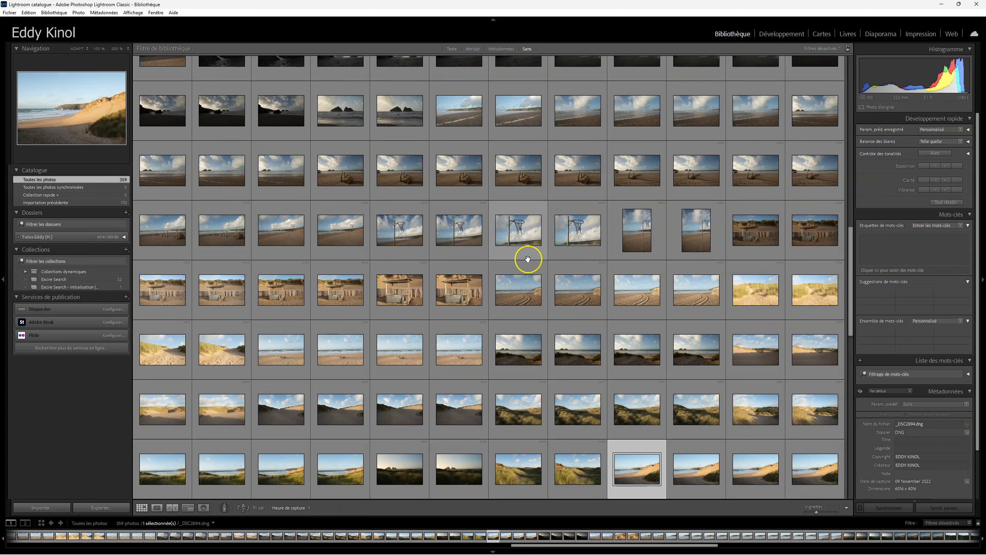
pyautogui.click(399, 233)
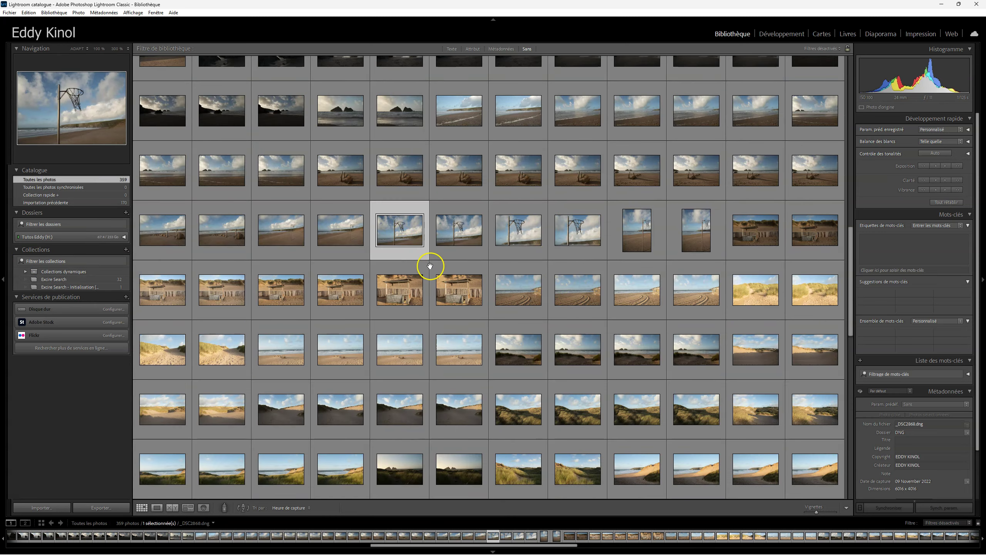
pyautogui.click(53, 12)
pyautogui.moveTo(117, 284)
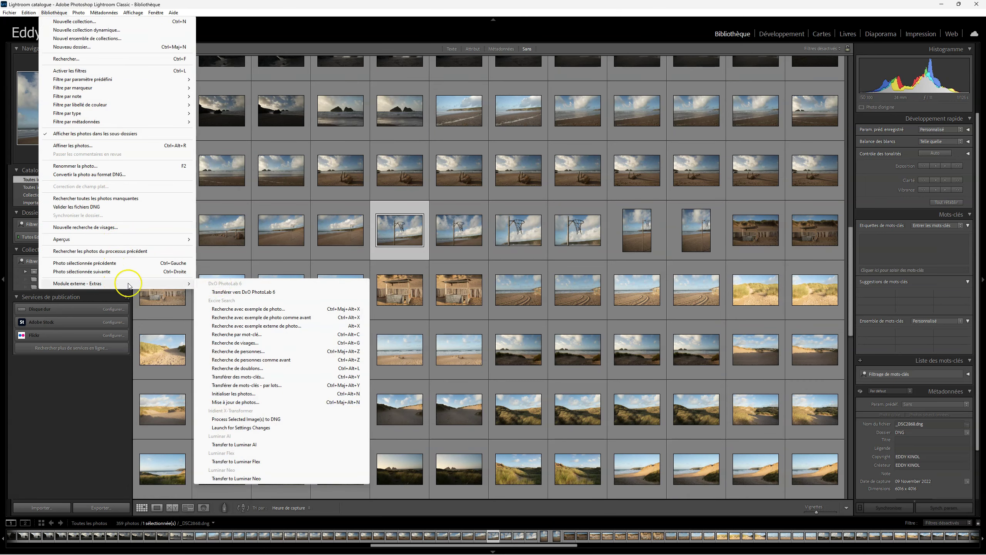
pyautogui.click(254, 308)
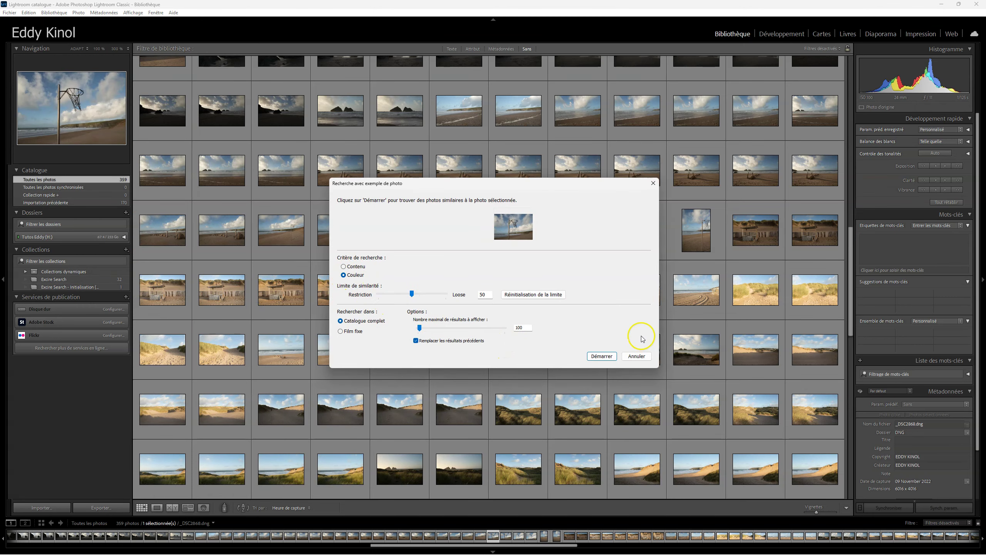
pyautogui.click(601, 356)
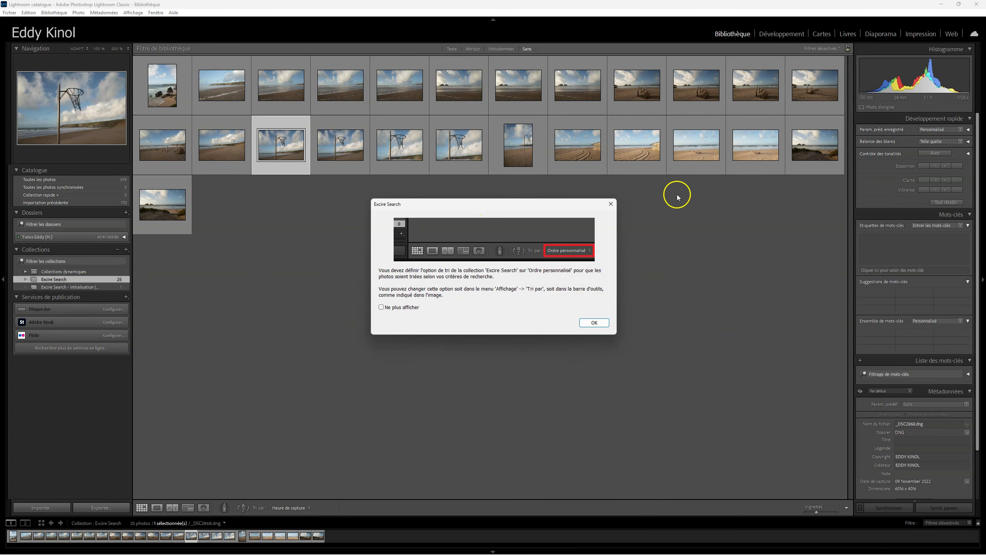
pyautogui.click(610, 204)
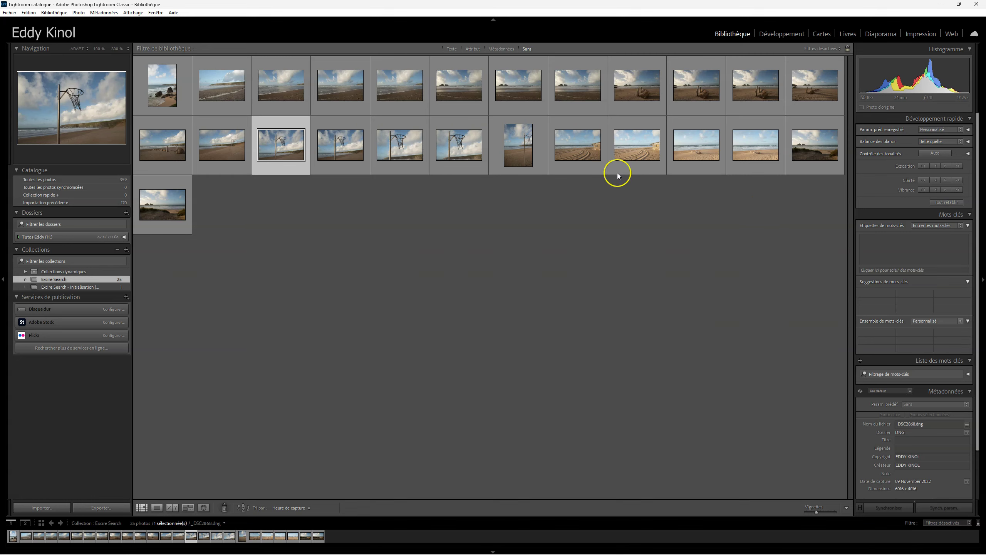
# - Return the grid to all 359 catalogue photos
pyautogui.click(116, 179)
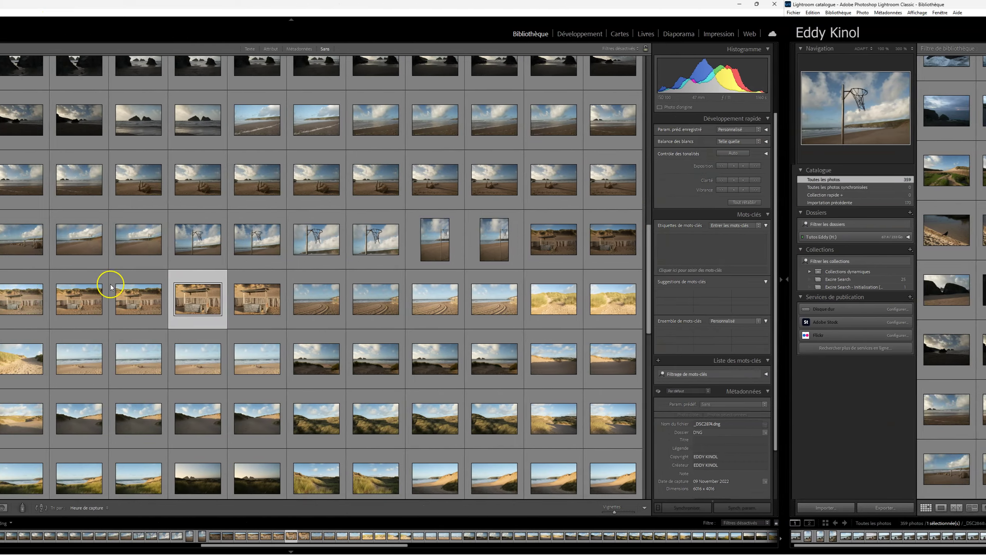
pyautogui.click(838, 13)
pyautogui.moveTo(864, 283)
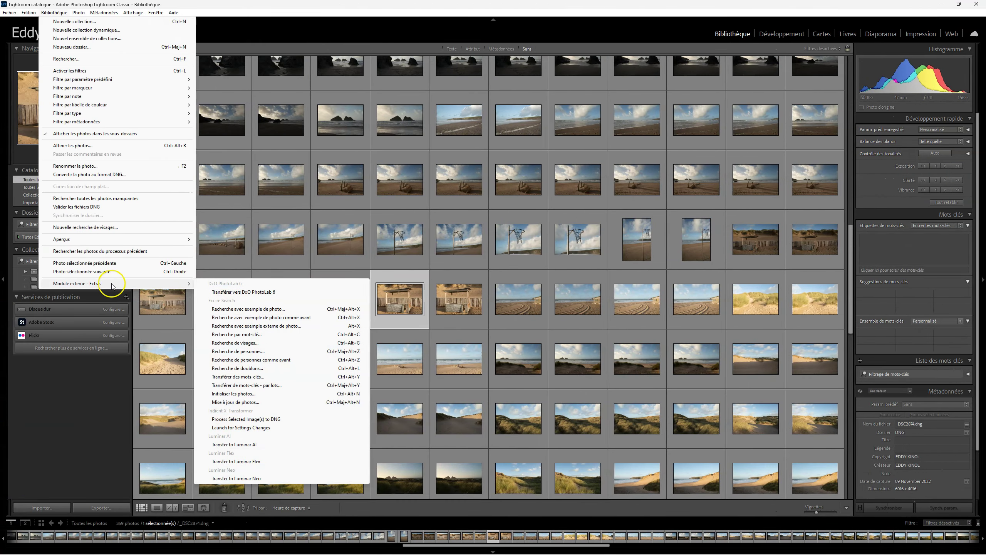
# - Run an Excire keyword search for Corbeau under Contenu › Animal › Oiseau
pyautogui.click(310, 335)
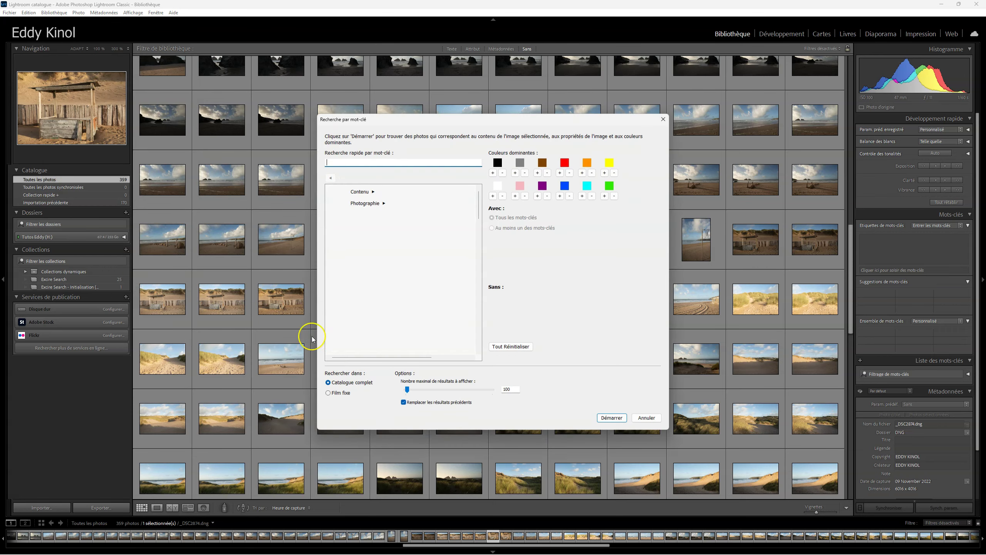
pyautogui.click(452, 295)
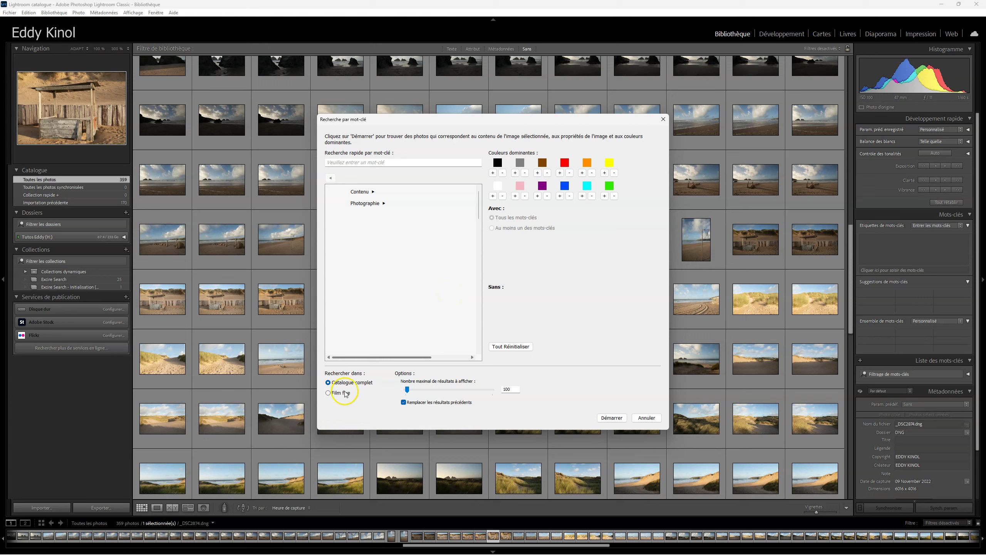
pyautogui.click(372, 191)
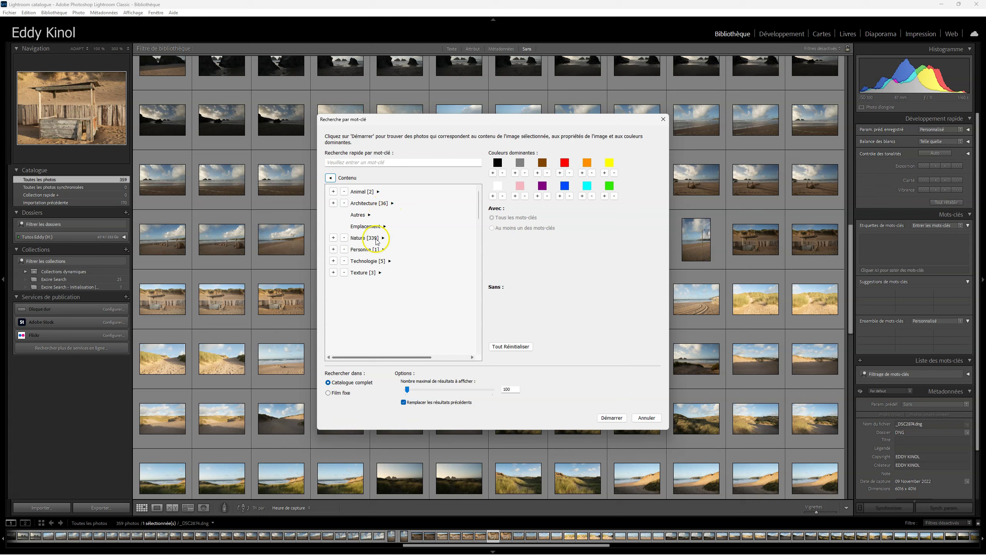
pyautogui.click(375, 192)
pyautogui.click(375, 192)
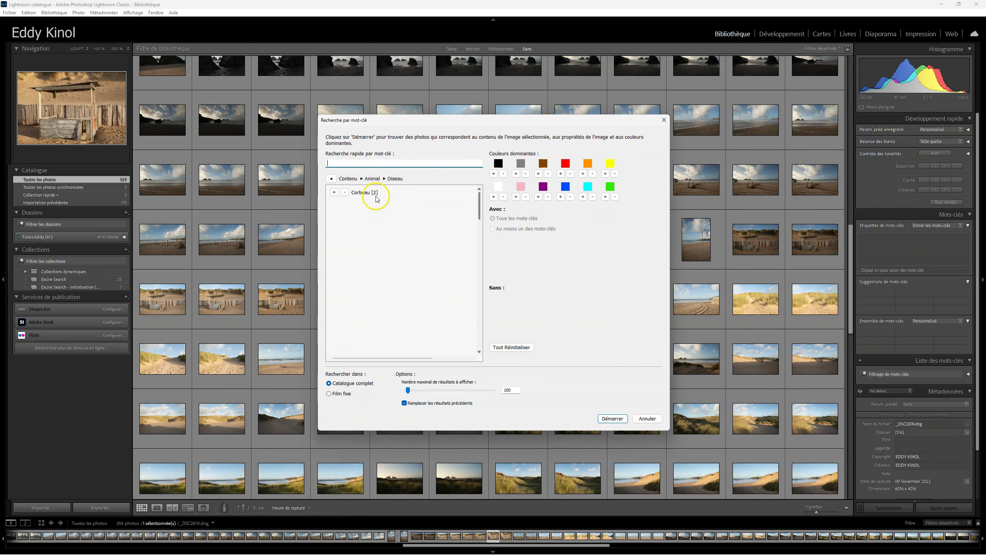
pyautogui.click(334, 192)
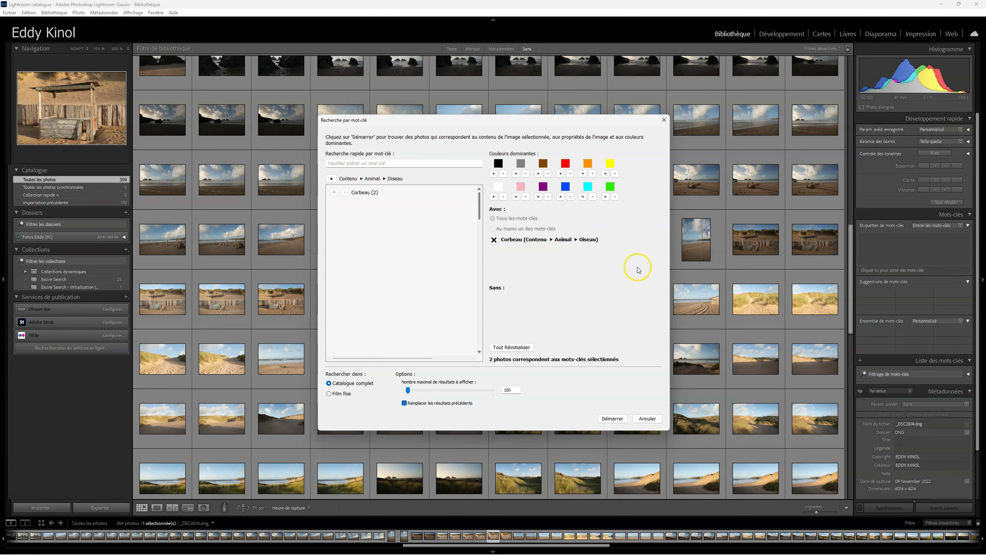
pyautogui.click(612, 418)
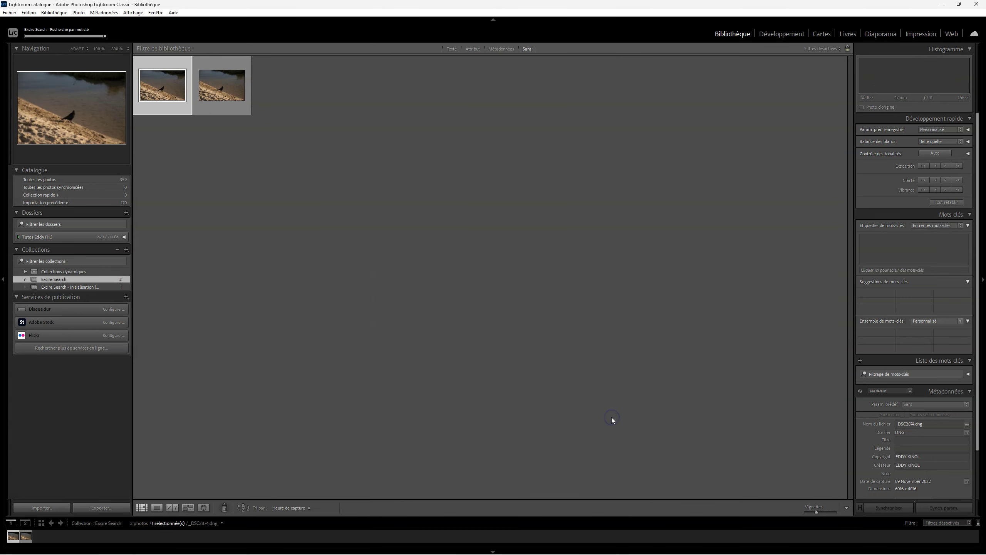
# - View crow photo _DSC2843 full-size in Loupe, then return to all 359 photos
pyautogui.doubleClick(176, 84)
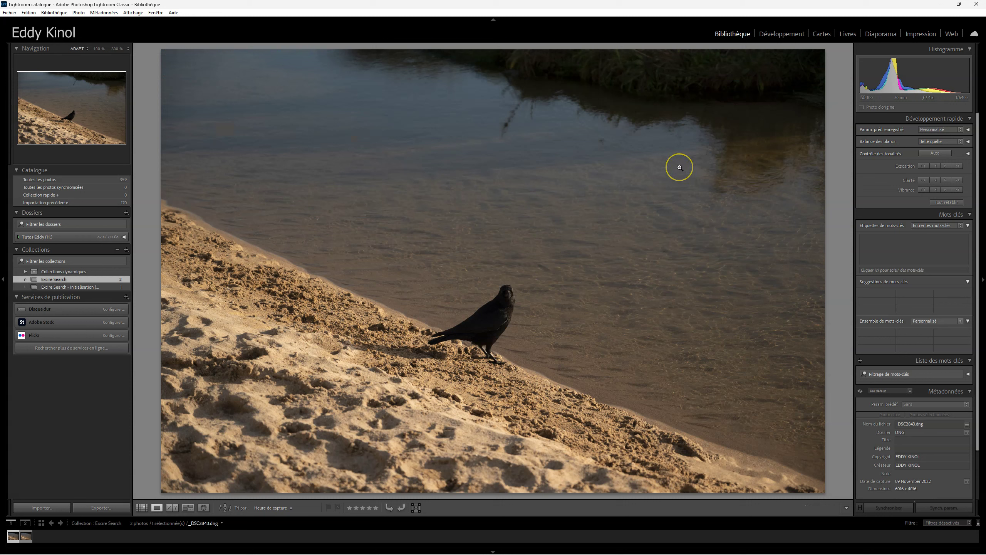
pyautogui.click(112, 181)
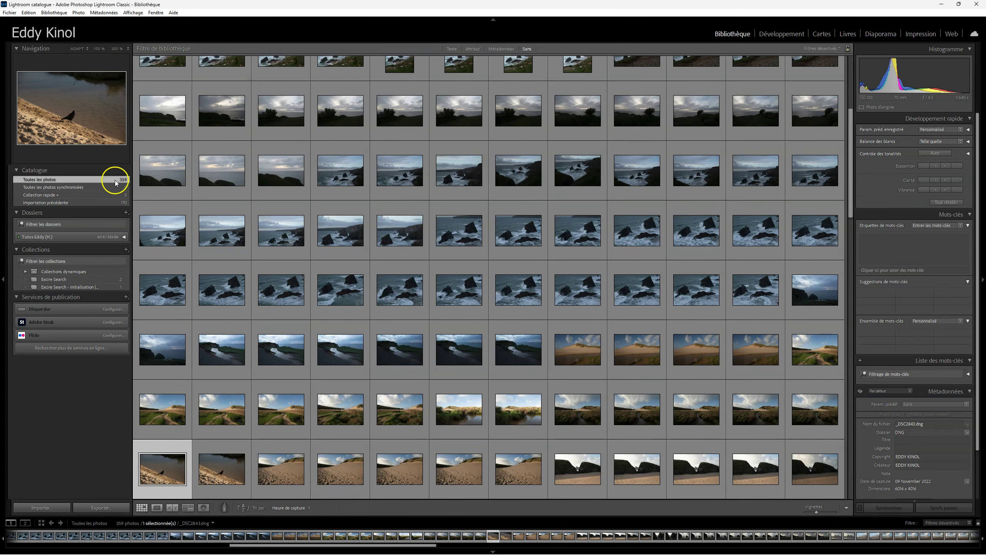
pyautogui.scroll(5, 624, 428)
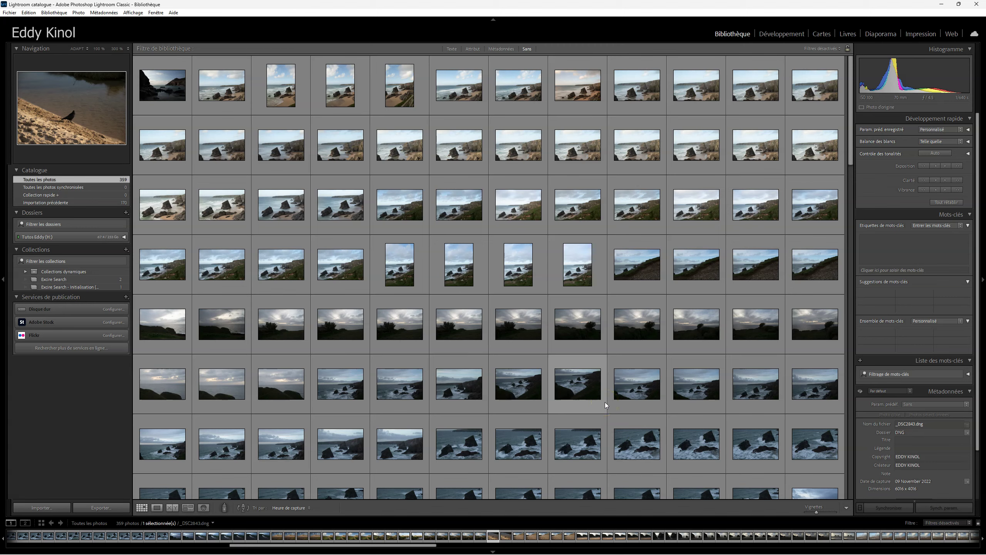
# - Open Excire's Transférer des mots-clés… for the crow photo
pyautogui.click(30, 13)
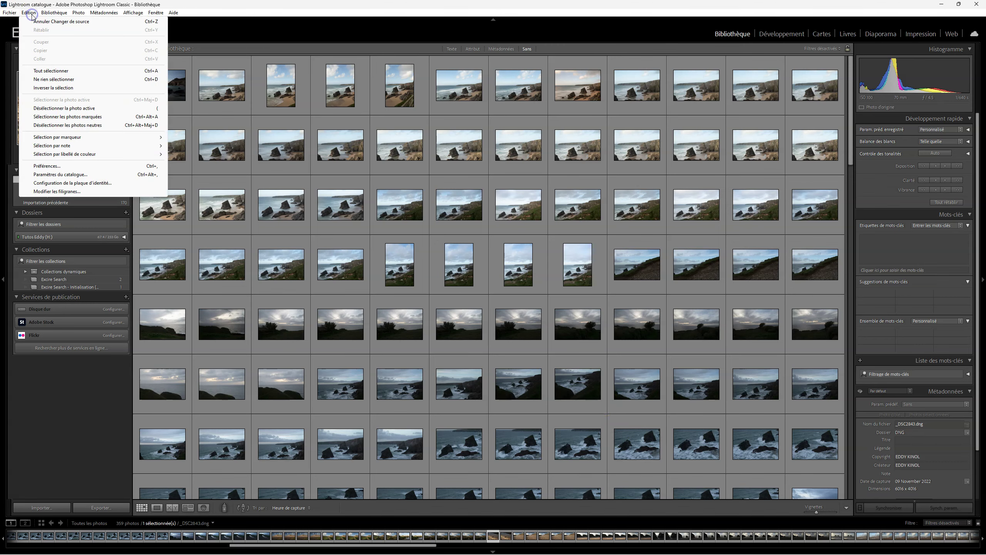
pyautogui.moveTo(54, 13)
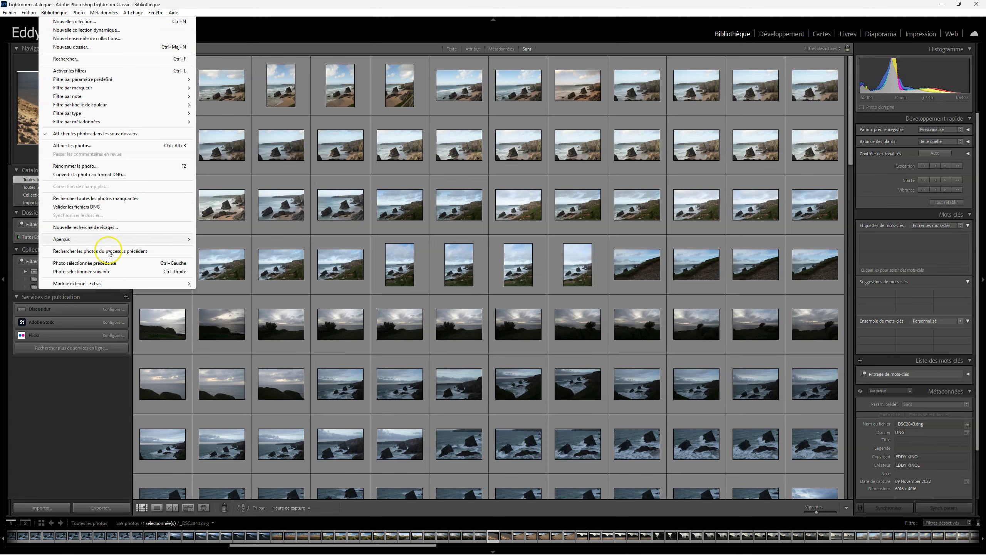
pyautogui.moveTo(131, 285)
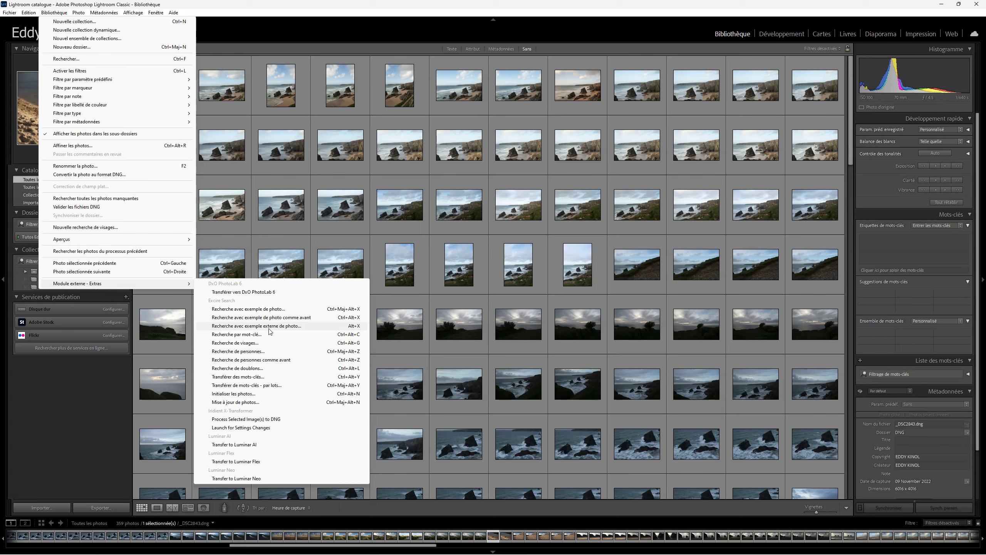
pyautogui.click(247, 378)
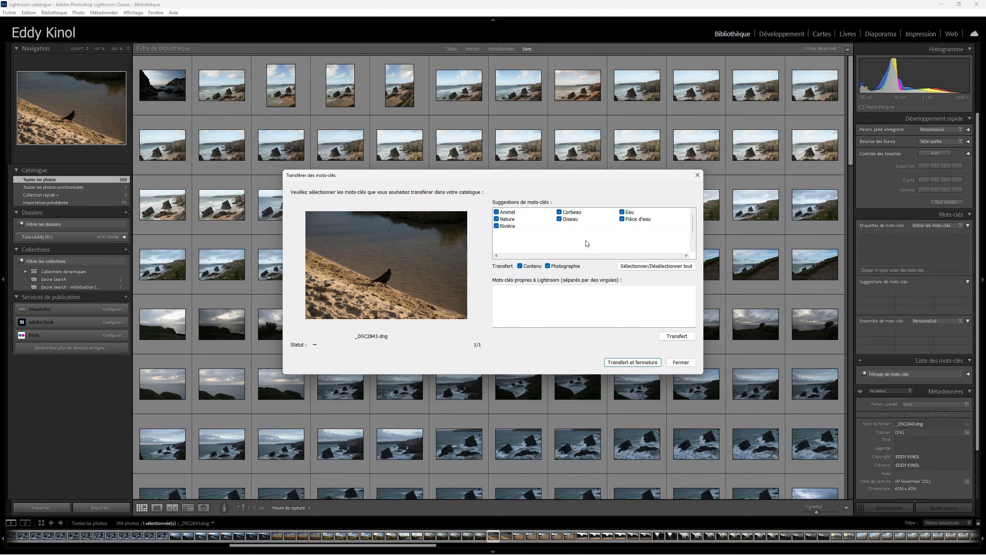
# - Transfer Animal, Corbeau, Eau, Nature, Oiseau, Pièce d'eau and Rivière to the photo, then close
pyautogui.click(638, 237)
pyautogui.click(679, 338)
pyautogui.click(678, 336)
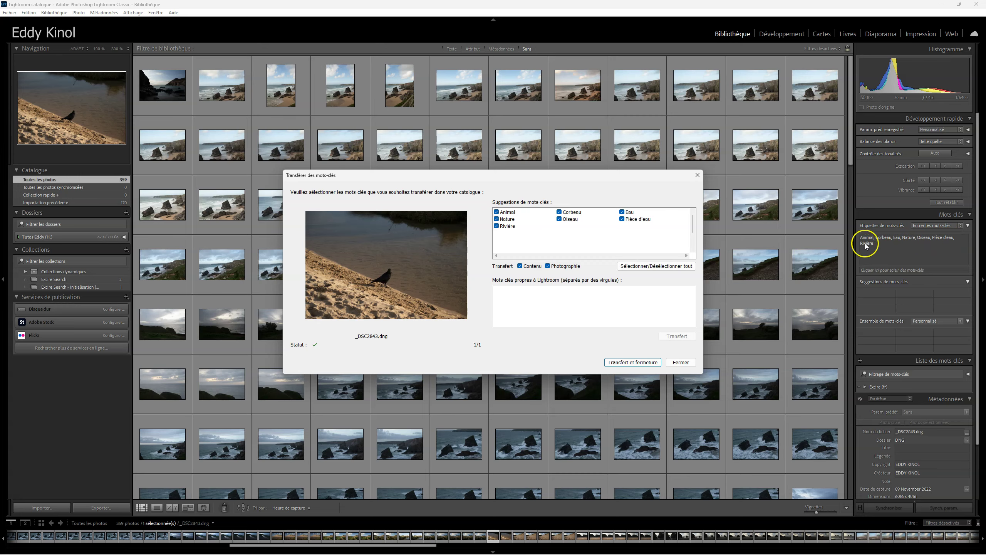
pyautogui.click(649, 365)
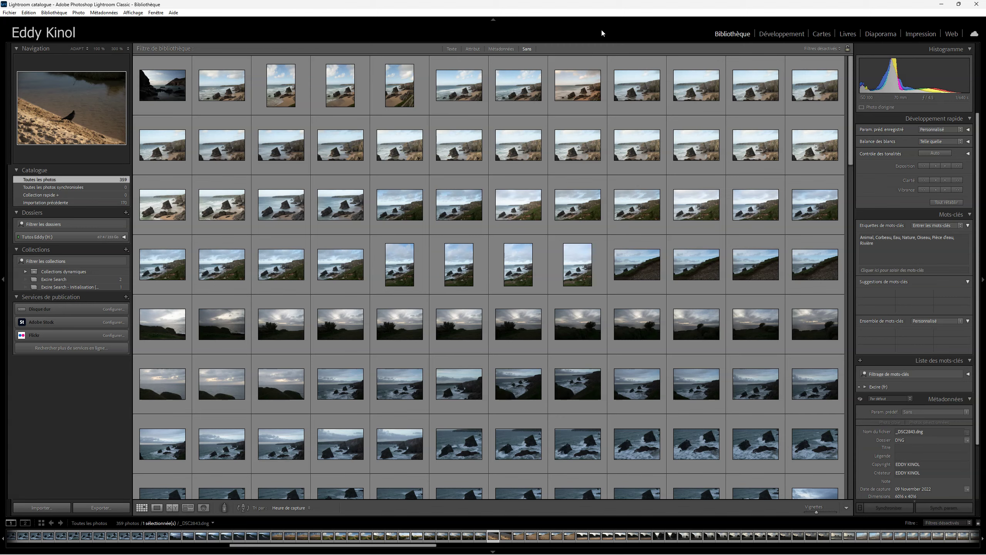
# - Run Excire's Recherche de doublons on the whole catalogue, finding 50 duplicates
pyautogui.click(556, 39)
pyautogui.click(61, 14)
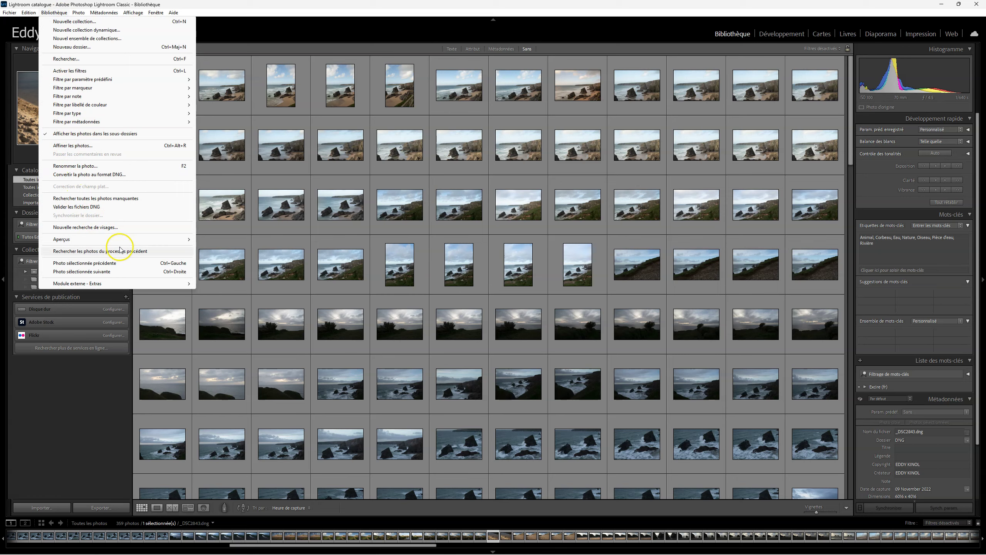
pyautogui.moveTo(133, 286)
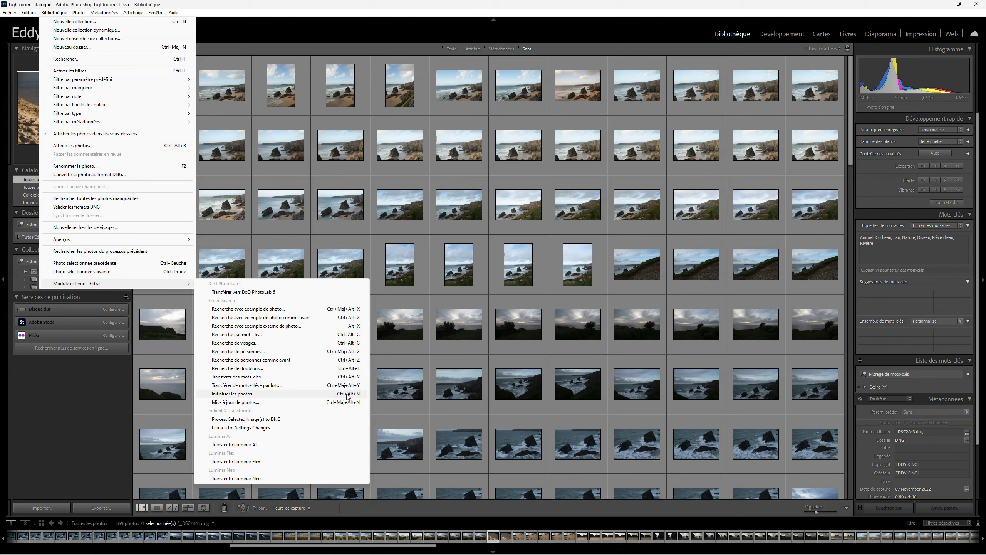
pyautogui.click(293, 368)
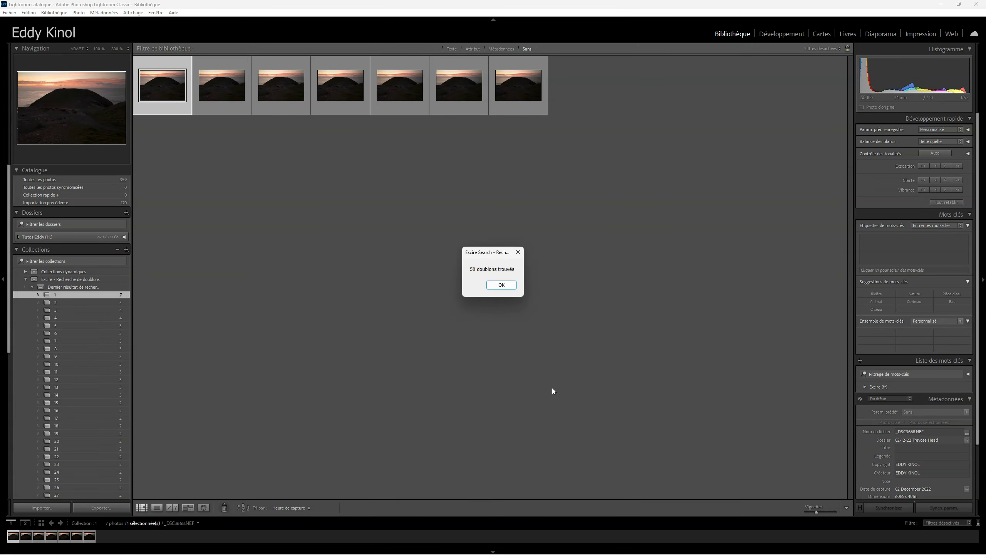
# - Dismiss the 50-duplicates message and review duplicate collections 2 through 12
pyautogui.click(502, 287)
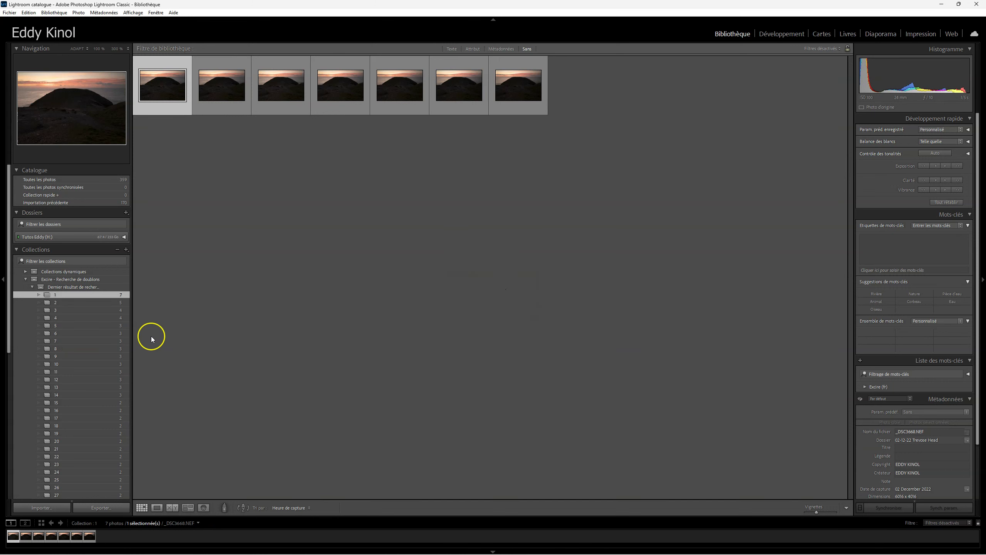
pyautogui.click(74, 306)
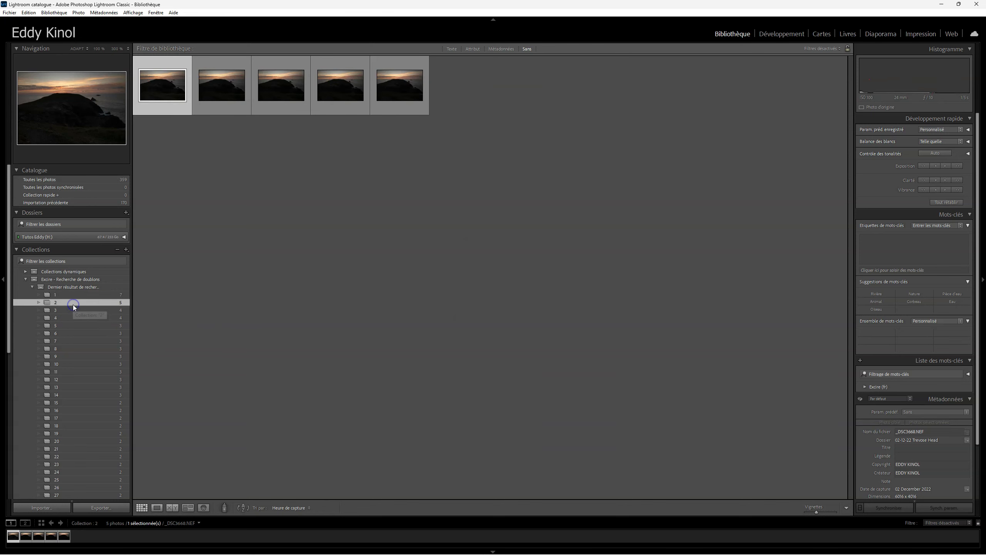
pyautogui.click(72, 311)
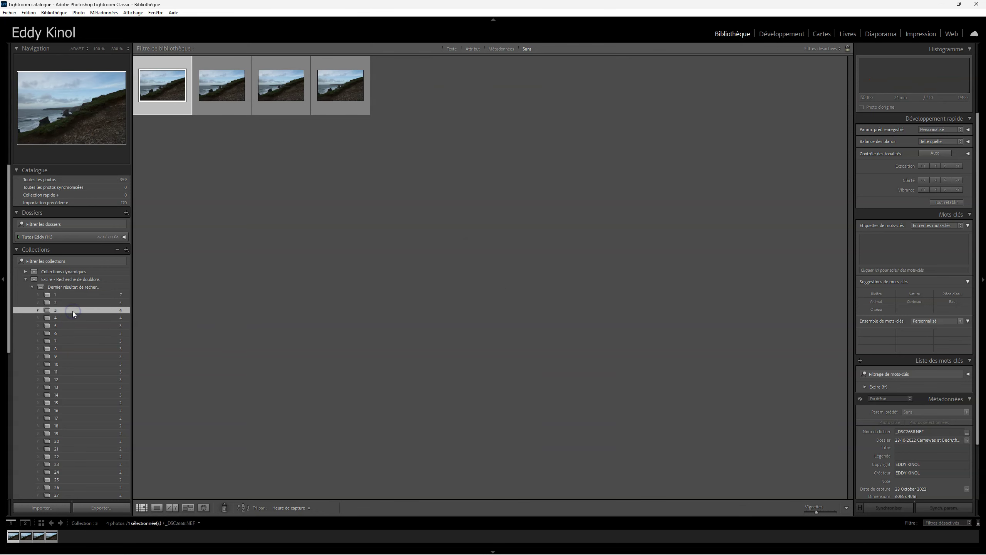
pyautogui.click(72, 316)
pyautogui.click(71, 324)
pyautogui.click(71, 336)
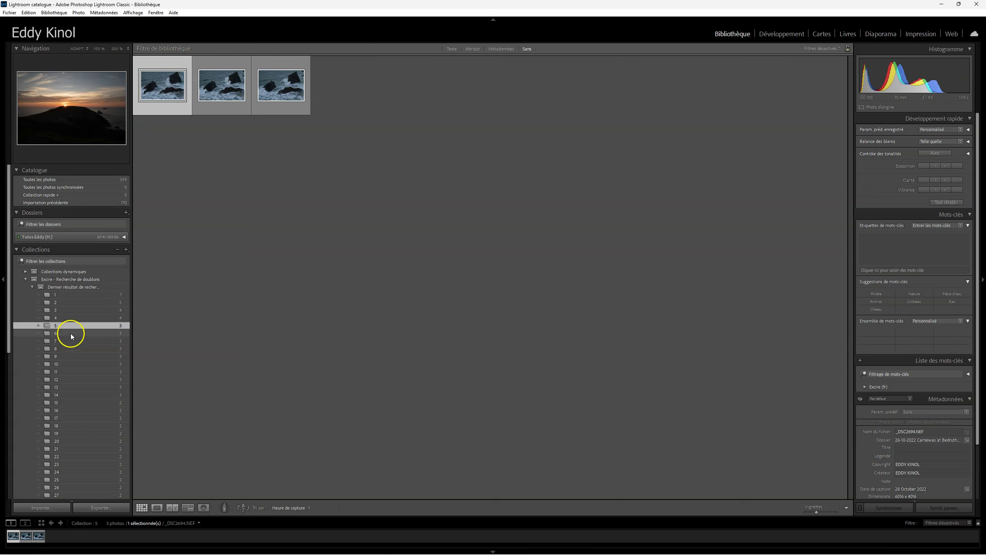
pyautogui.click(71, 340)
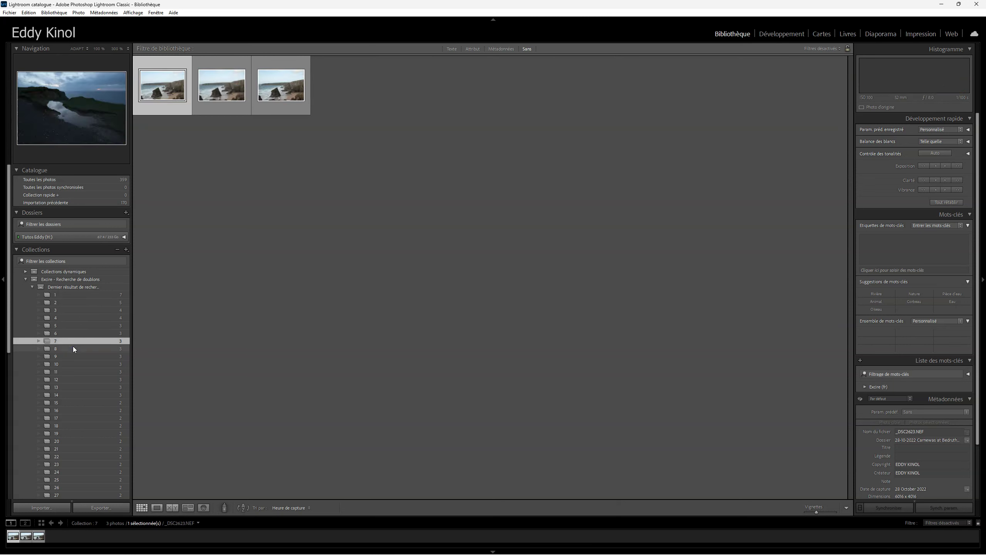
pyautogui.click(72, 347)
pyautogui.click(73, 355)
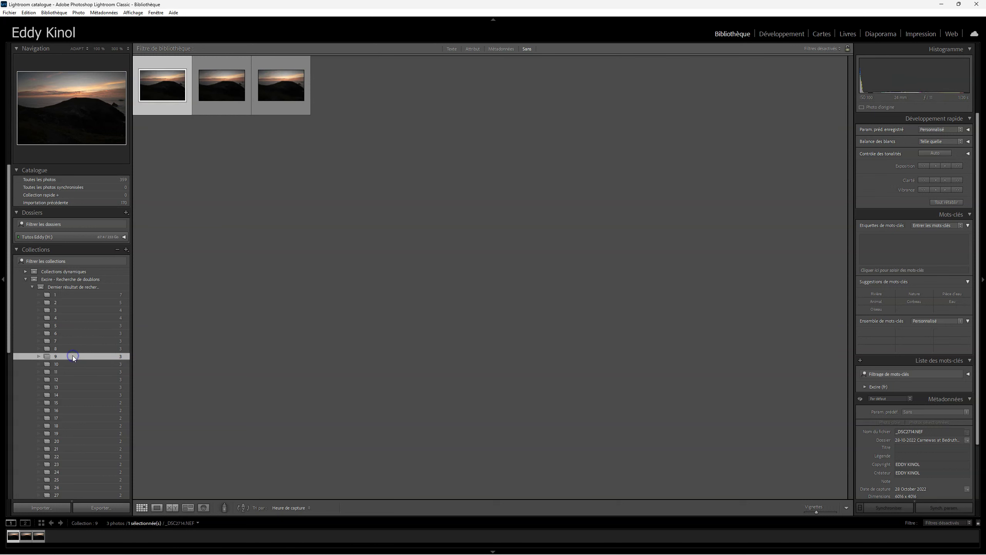
pyautogui.click(71, 362)
pyautogui.click(70, 370)
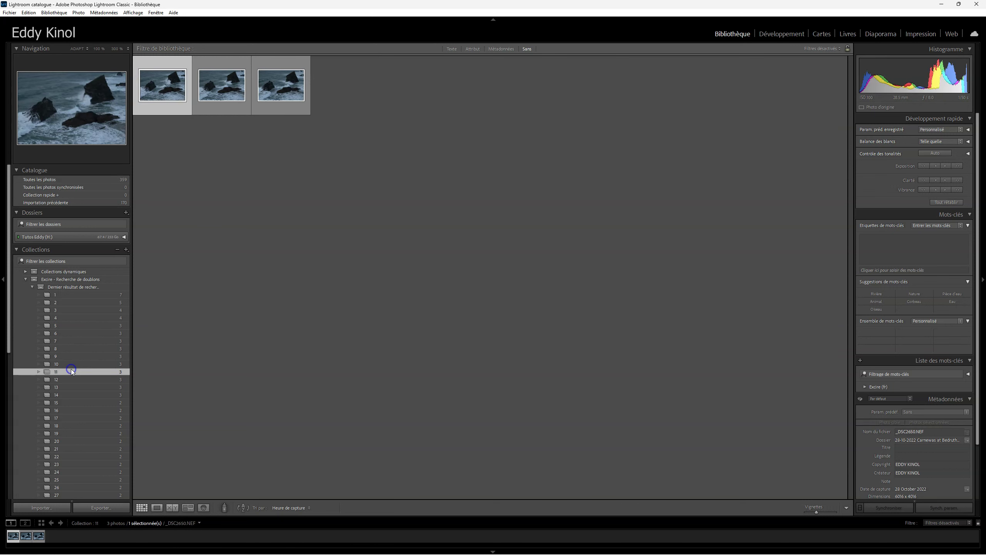
pyautogui.click(66, 379)
# - Step through the later duplicate collections from 14 up to 50, then return to collection 1
pyautogui.click(66, 393)
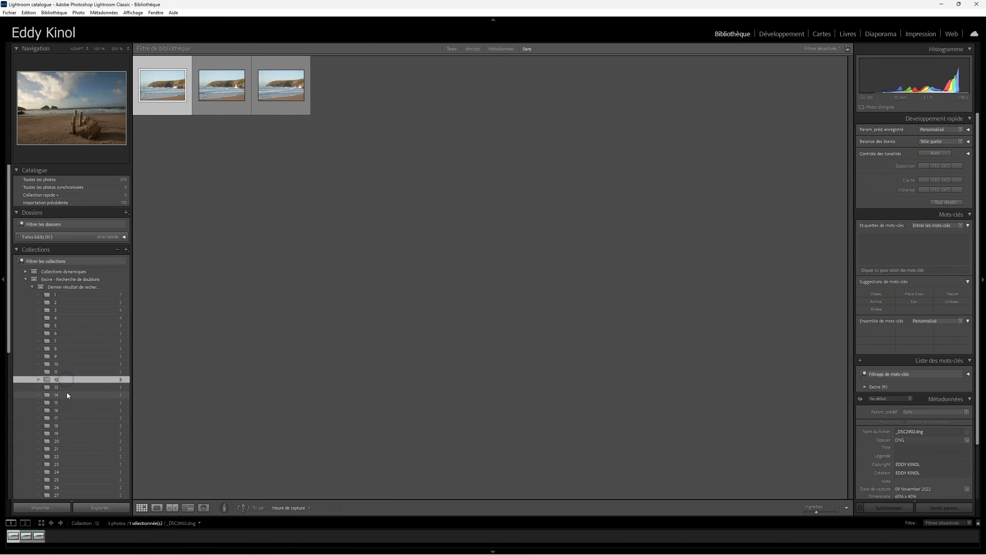
pyautogui.click(64, 418)
pyautogui.click(63, 431)
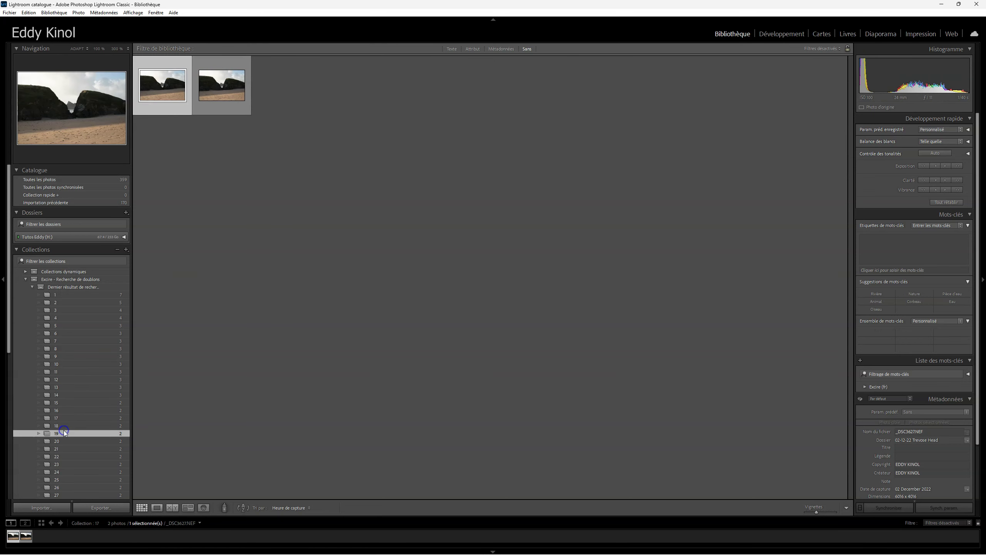
pyautogui.click(48, 441)
pyautogui.click(53, 449)
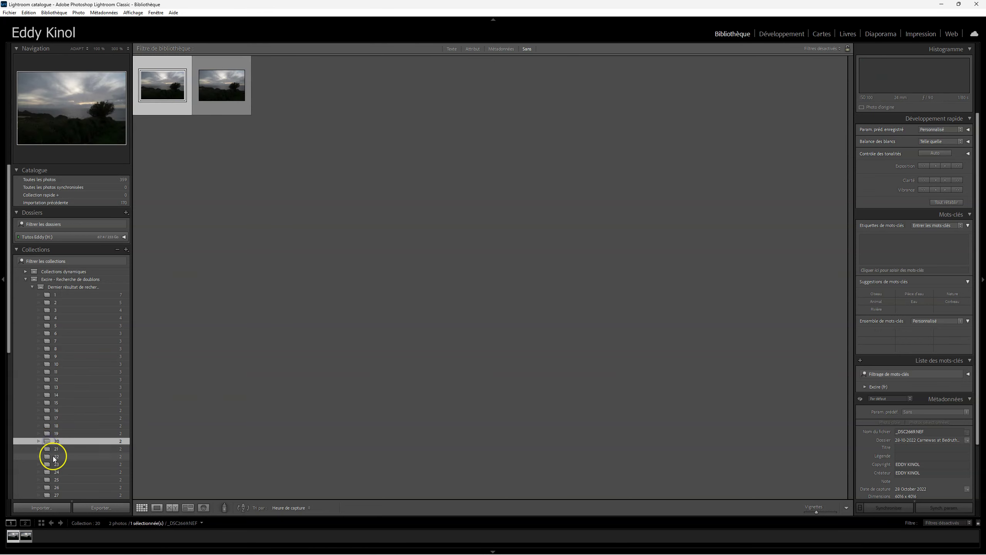
pyautogui.click(54, 456)
pyautogui.click(56, 464)
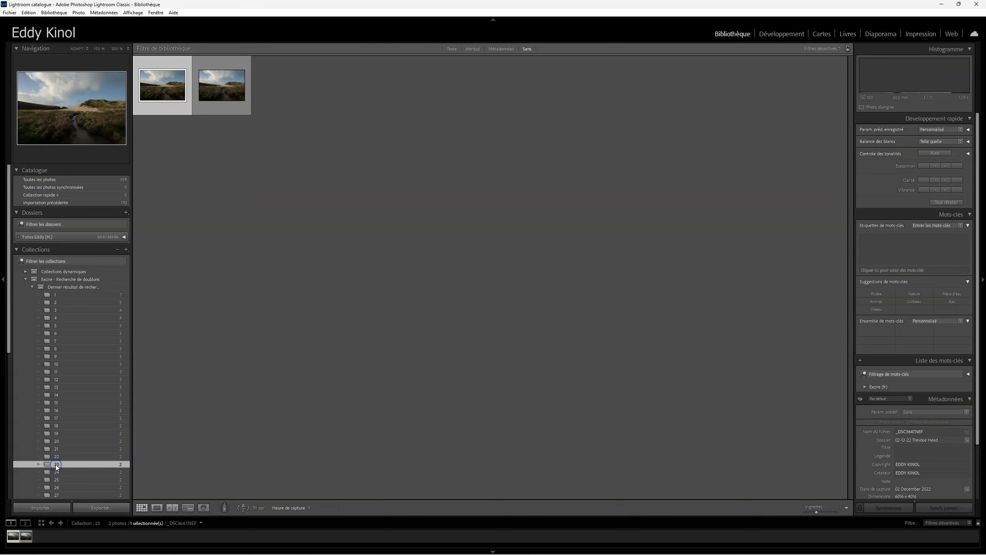
pyautogui.click(55, 475)
pyautogui.scroll(-5, 57, 478)
pyautogui.click(57, 478)
pyautogui.scroll(10, 56, 479)
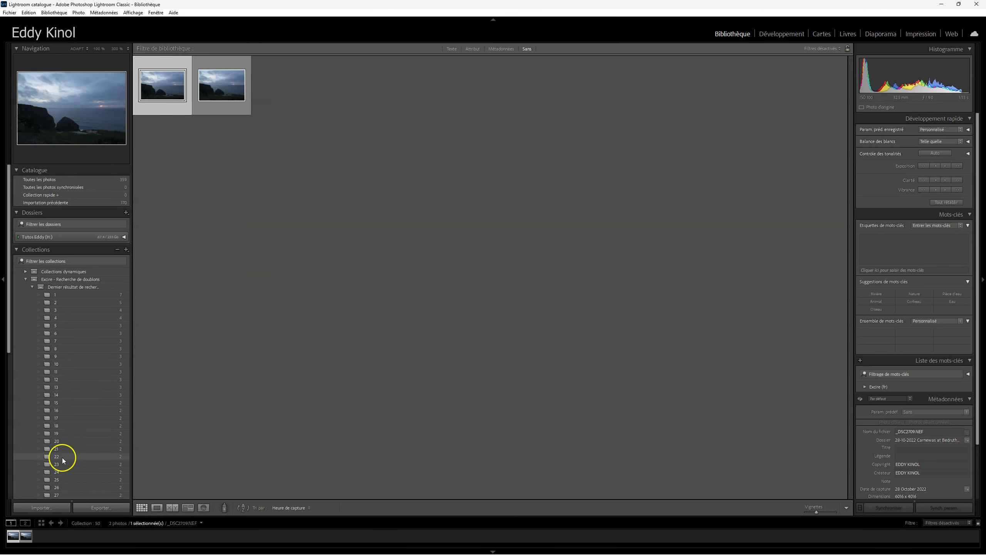
pyautogui.click(55, 296)
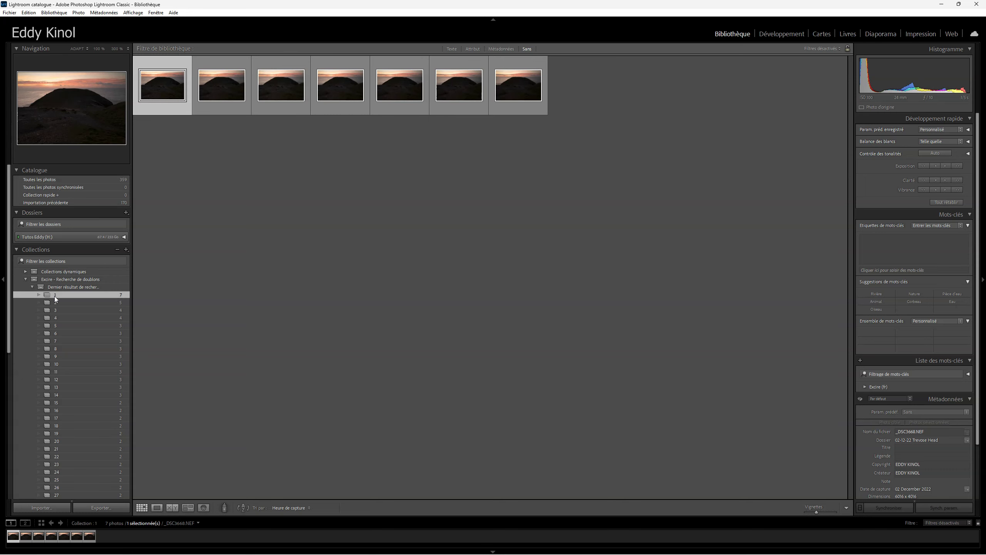
# - Show the latest search result set, then recheck collections 1–5, including the sunset and seascape groups
pyautogui.click(64, 286)
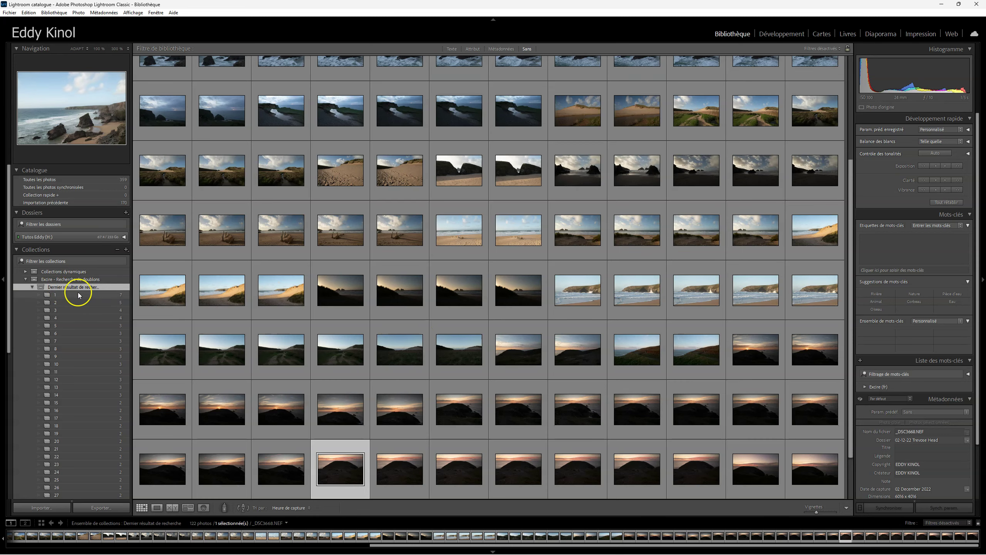
pyautogui.scroll(3, 283, 295)
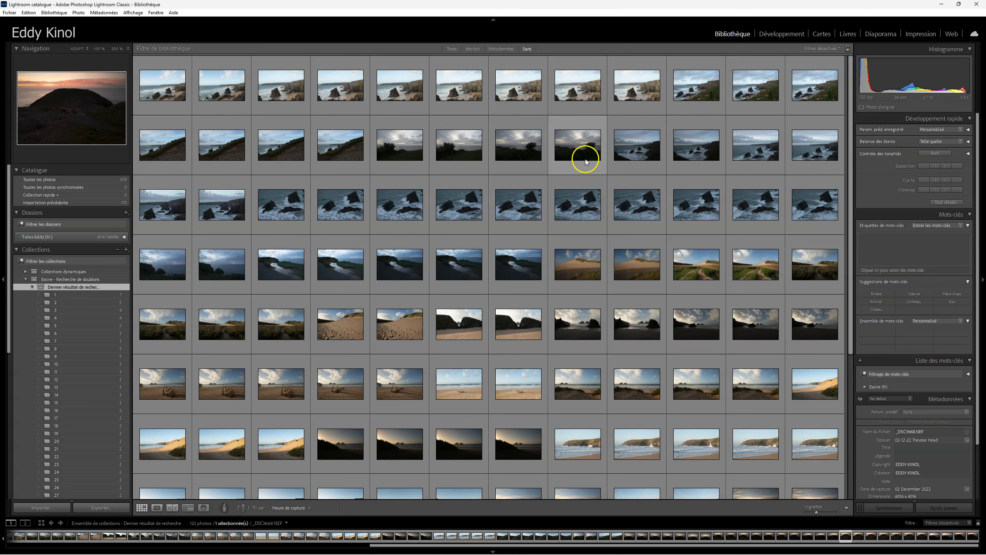
pyautogui.click(64, 294)
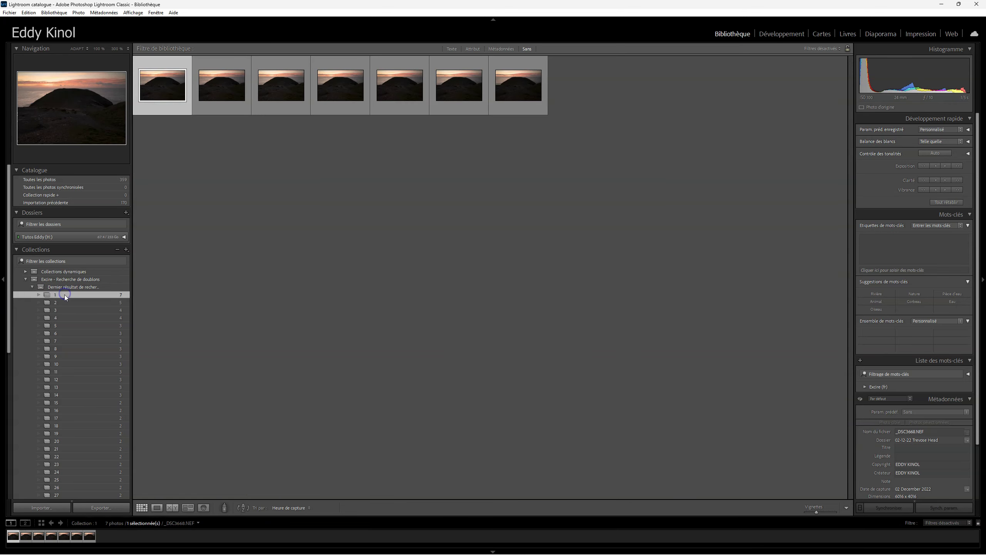
pyautogui.click(64, 301)
pyautogui.click(63, 310)
pyautogui.click(64, 317)
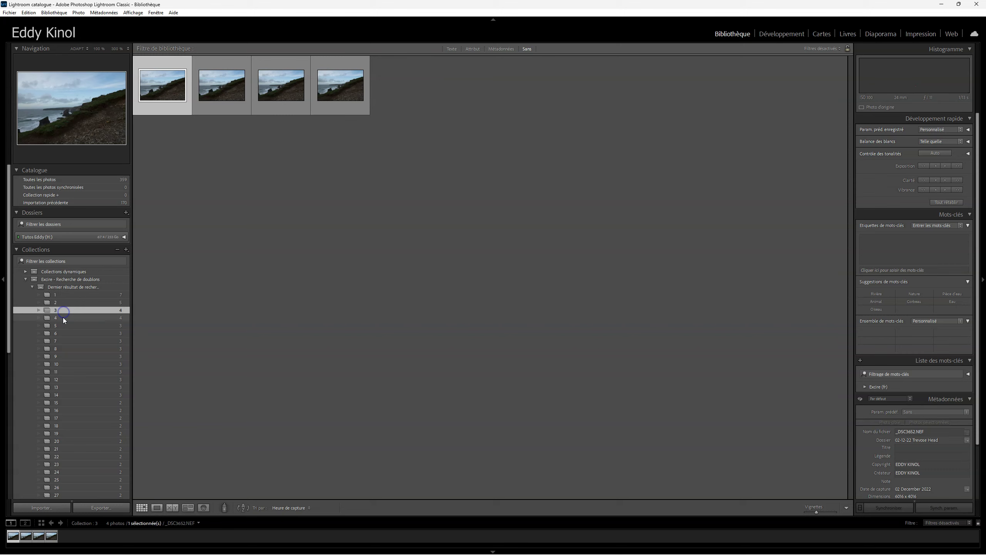
pyautogui.click(61, 325)
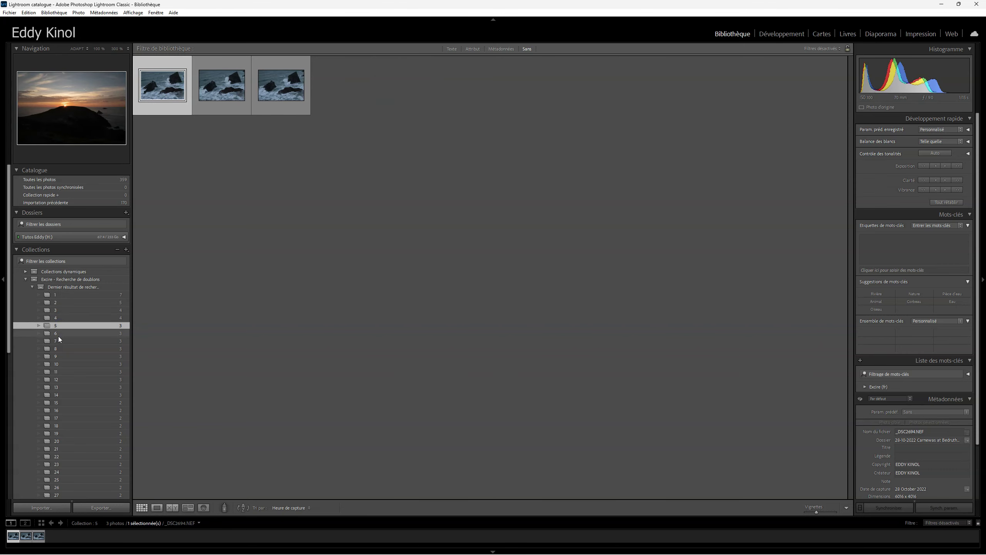
# - Show all 122 photos of the Dernier résultat de recherche set, scrolled to the end
pyautogui.click(67, 287)
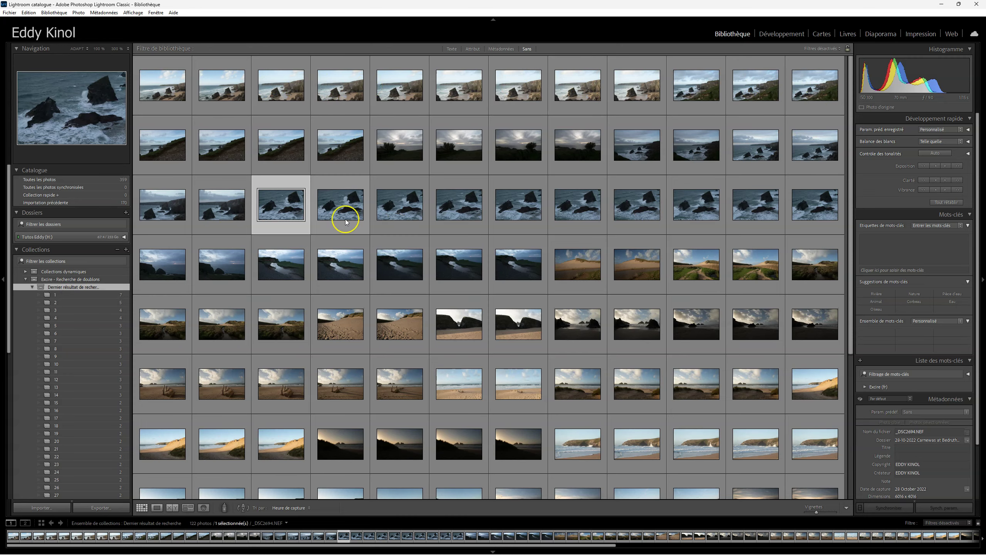
pyautogui.scroll(-3, 345, 222)
pyautogui.scroll(-3, 318, 223)
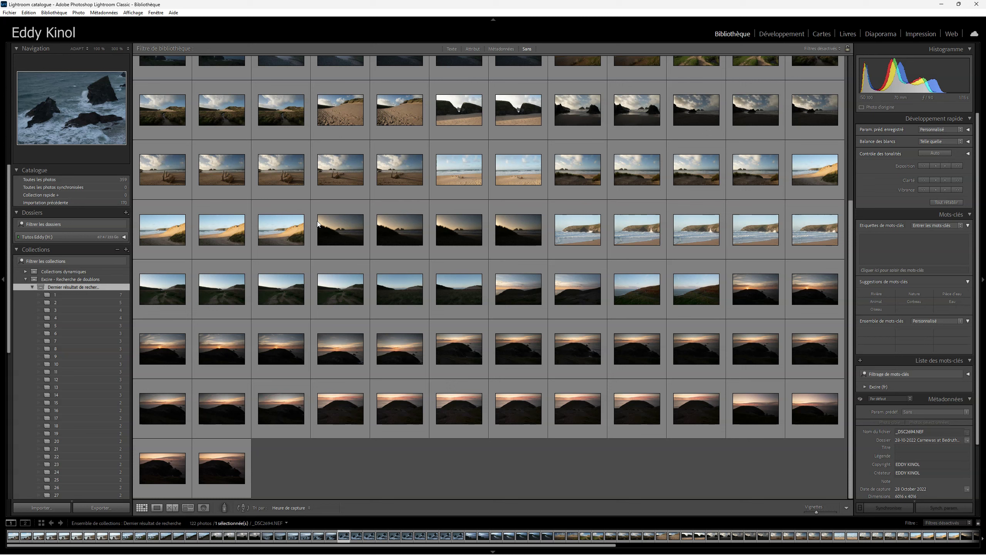
pyautogui.click(54, 13)
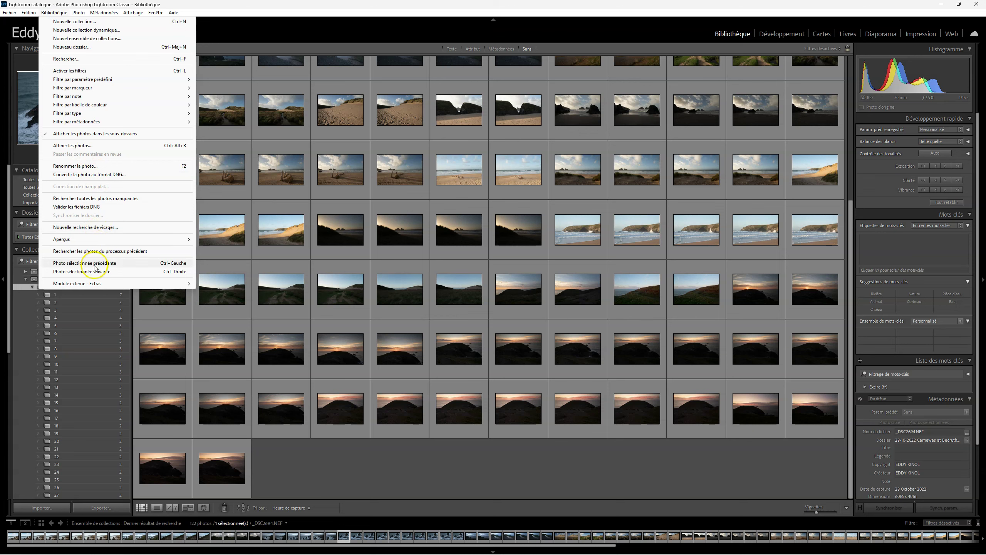
pyautogui.moveTo(93, 283)
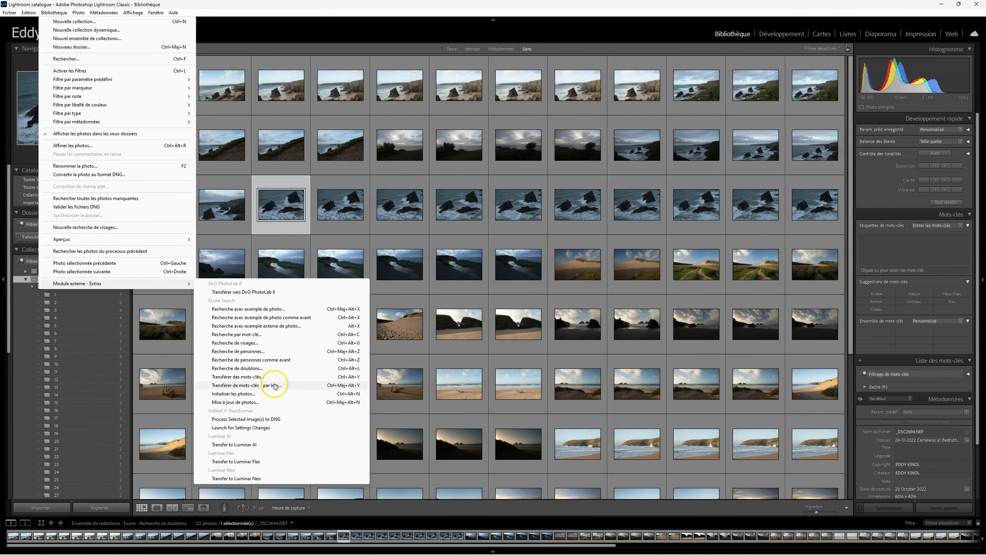
pyautogui.click(273, 385)
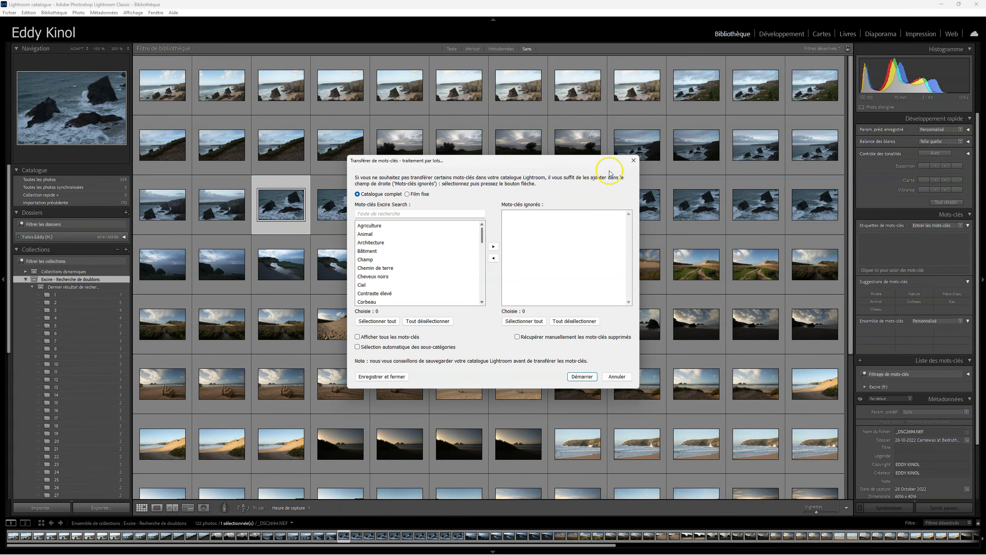
pyautogui.click(633, 160)
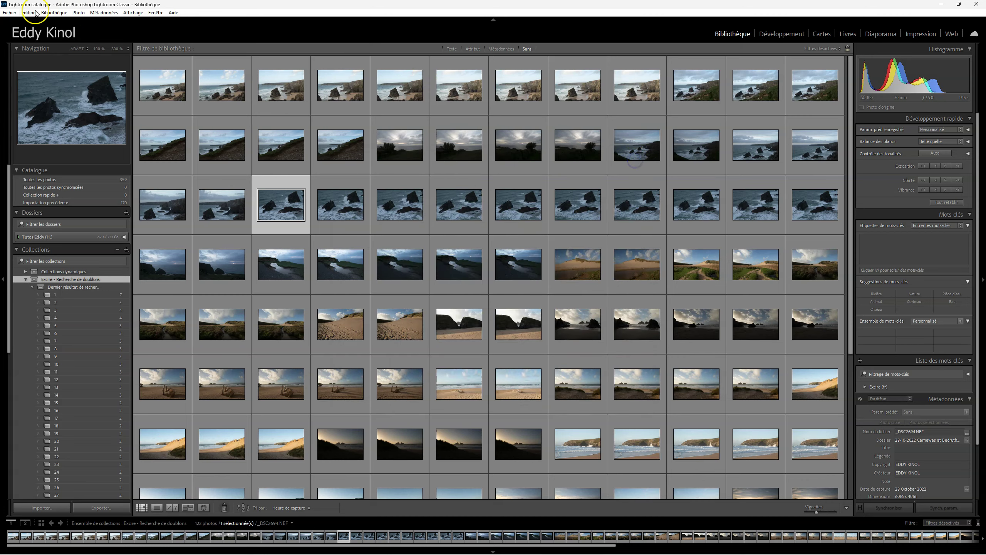
# - Set up Excire's face search with Tout selected, then close it without running
pyautogui.click(61, 12)
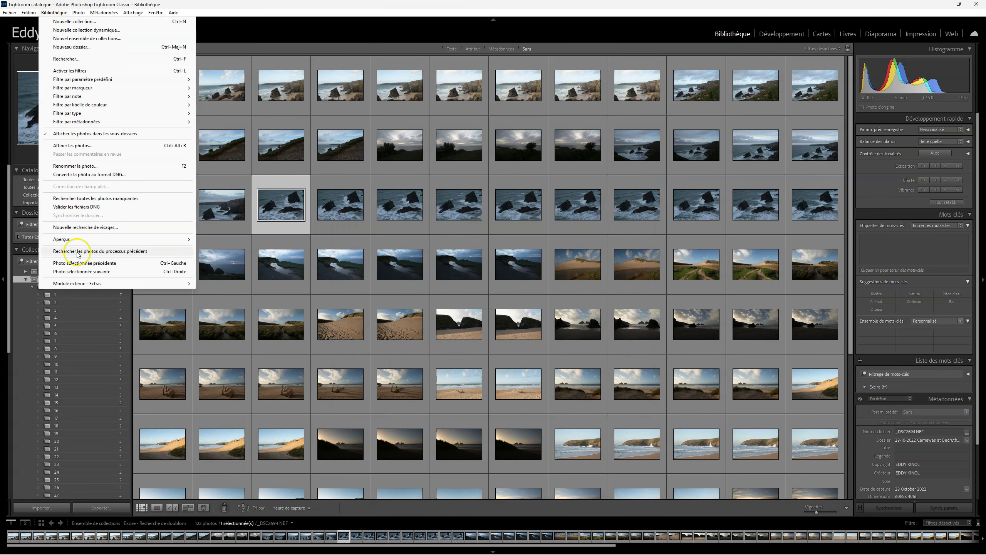
pyautogui.moveTo(83, 244)
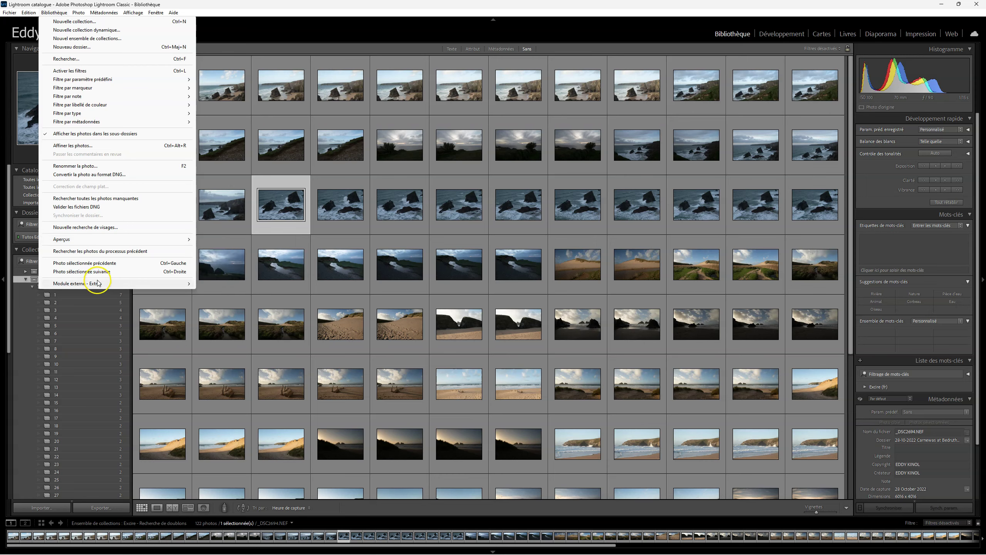
pyautogui.moveTo(99, 283)
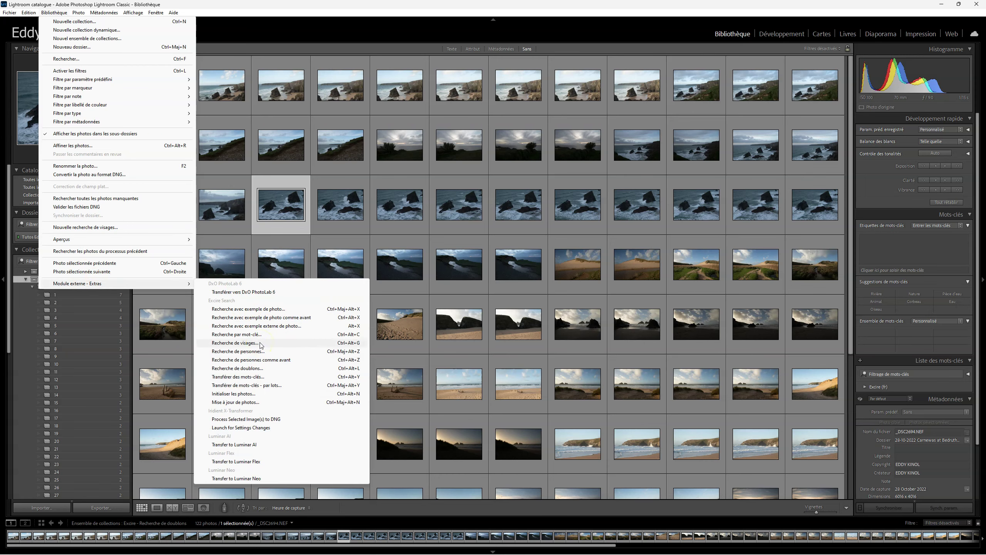
pyautogui.click(259, 344)
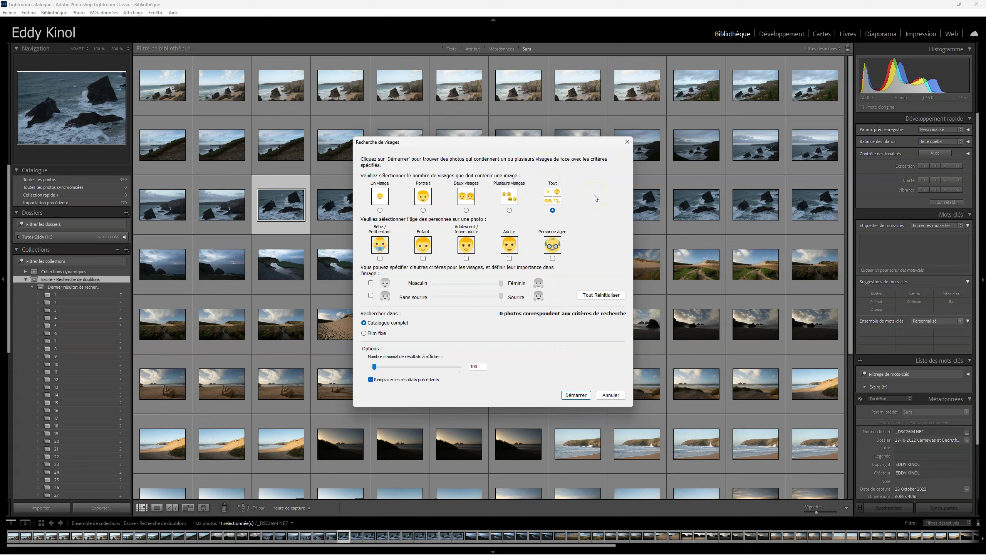
pyautogui.click(565, 205)
pyautogui.click(627, 142)
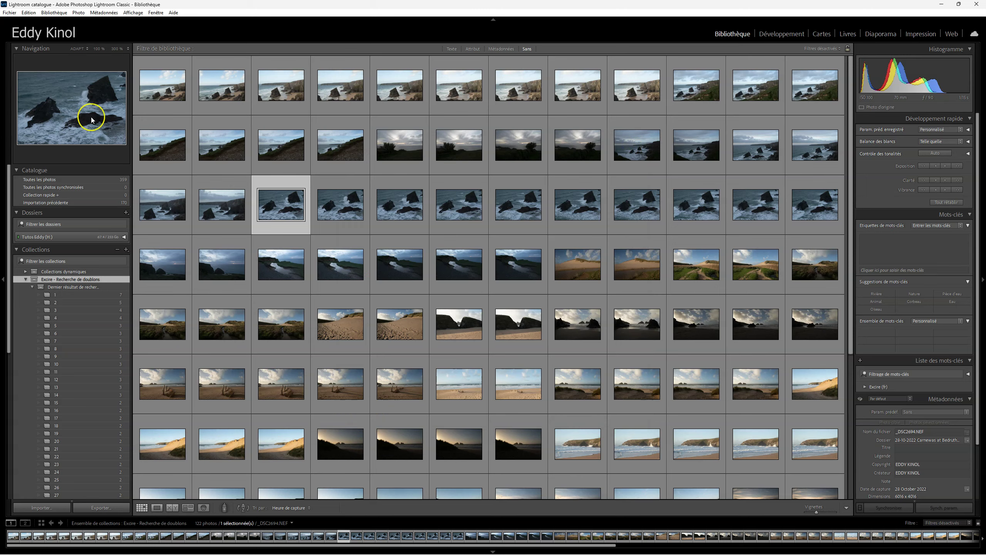
# - Bring up the Module externe - Extras list of Excire Search commands again
pyautogui.click(58, 13)
pyautogui.click(58, 13)
pyautogui.click(58, 14)
pyautogui.moveTo(187, 284)
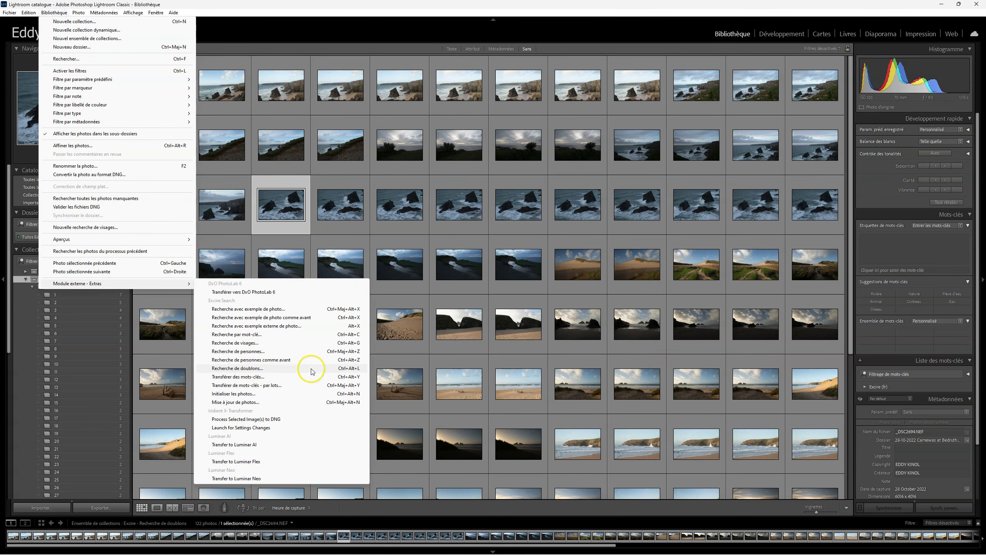
# - Find 26 photos similar to the sea-rocks shot and turn off the sort-order notice
pyautogui.click(571, 23)
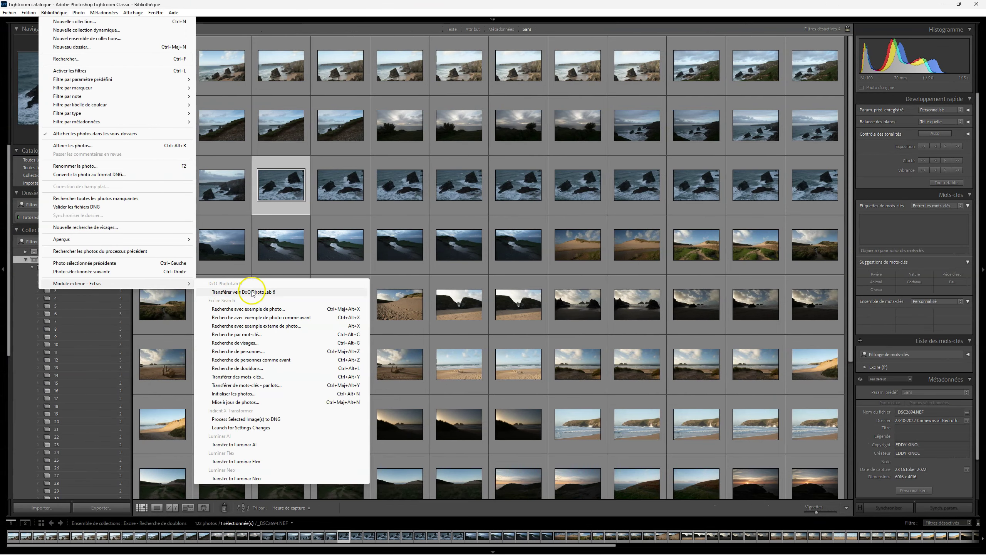
pyautogui.click(285, 309)
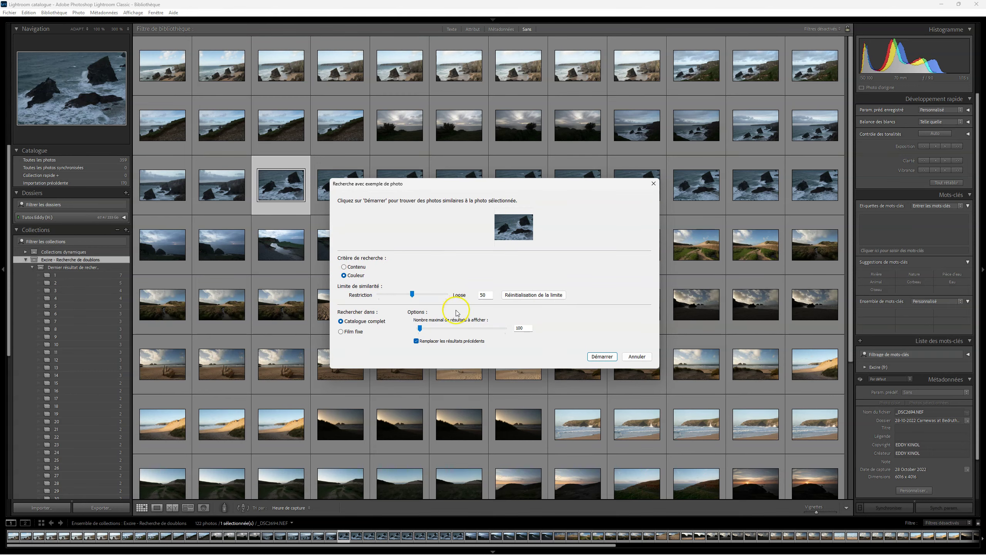
pyautogui.click(602, 356)
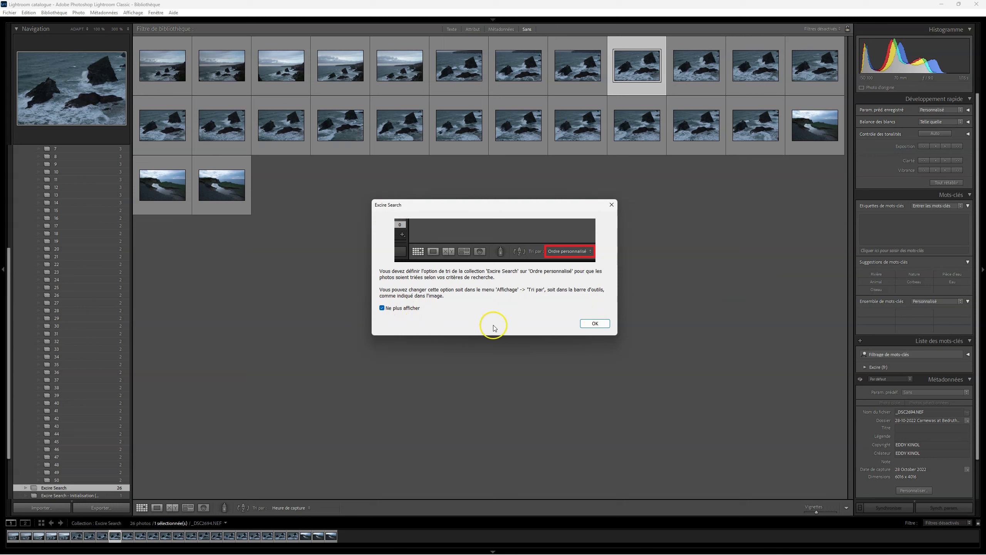
pyautogui.click(599, 324)
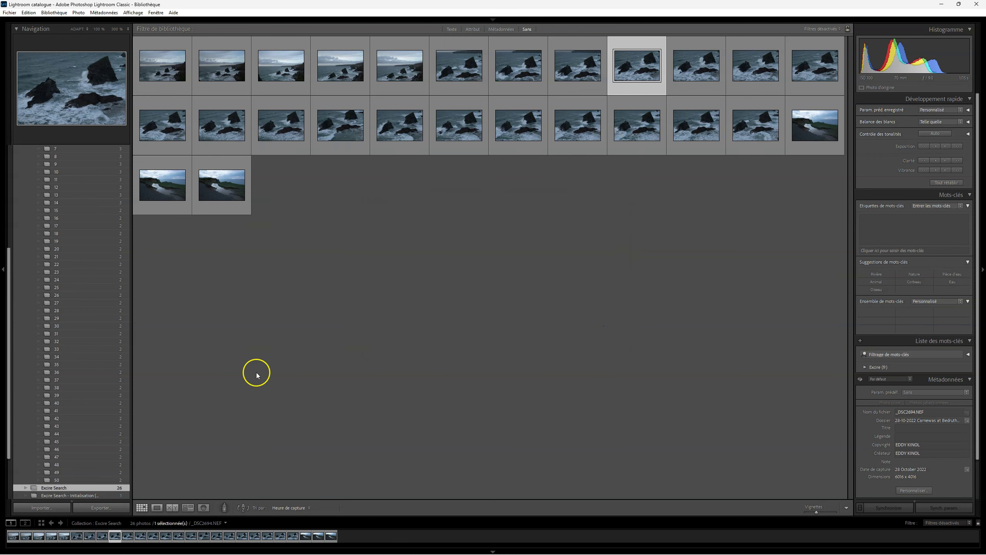
# - Select the sea-rocks photo _DSC2703 and bring it into the Develop module
pyautogui.click(492, 19)
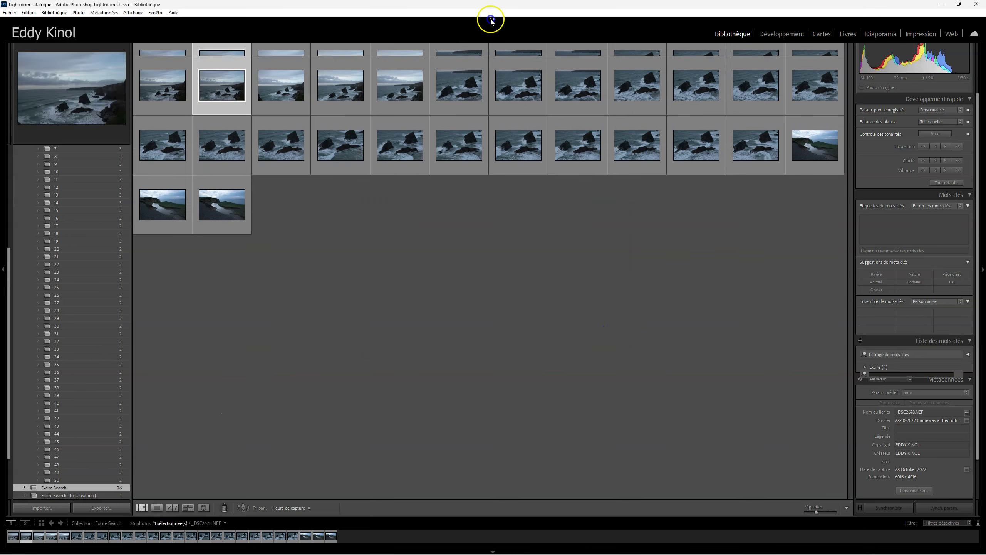
pyautogui.press('Left')
pyautogui.click(458, 143)
pyautogui.click(781, 34)
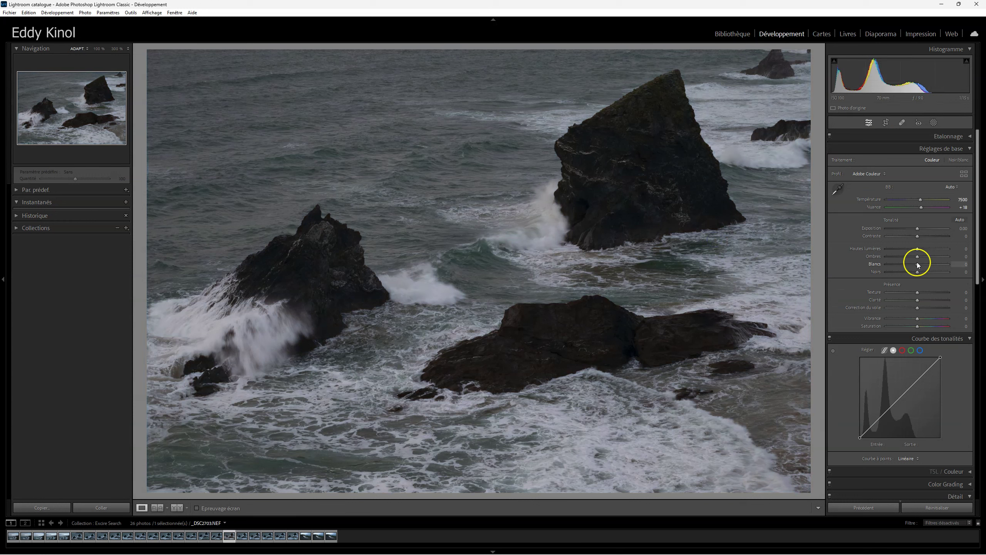
# - Apply auto white balance, lift shadows to about +85, raise clarity to +21, and lower saturation
pyautogui.hotkey('shift', 'u')
pyautogui.moveTo(918, 254); pyautogui.dragTo(940, 265)
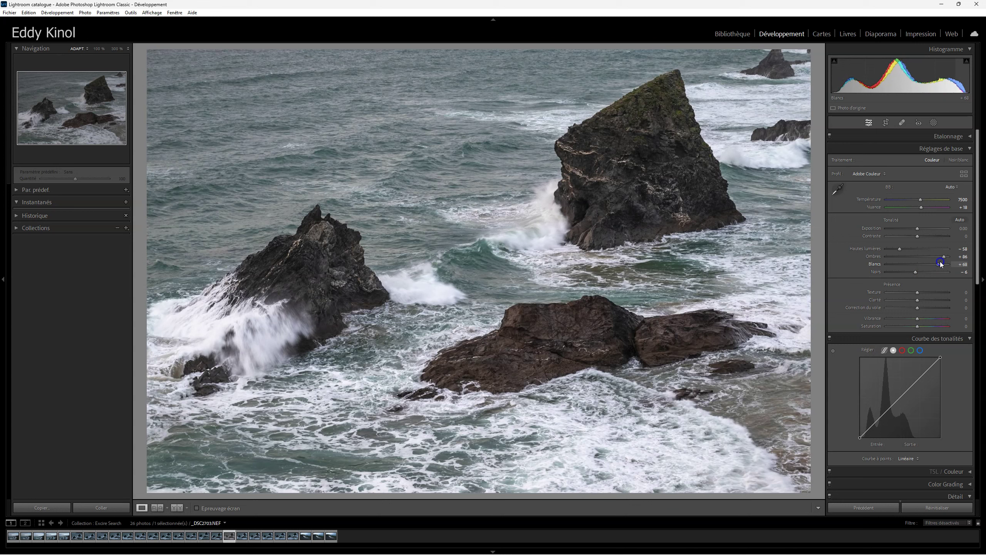
pyautogui.moveTo(917, 300); pyautogui.dragTo(898, 326)
pyautogui.click(916, 327)
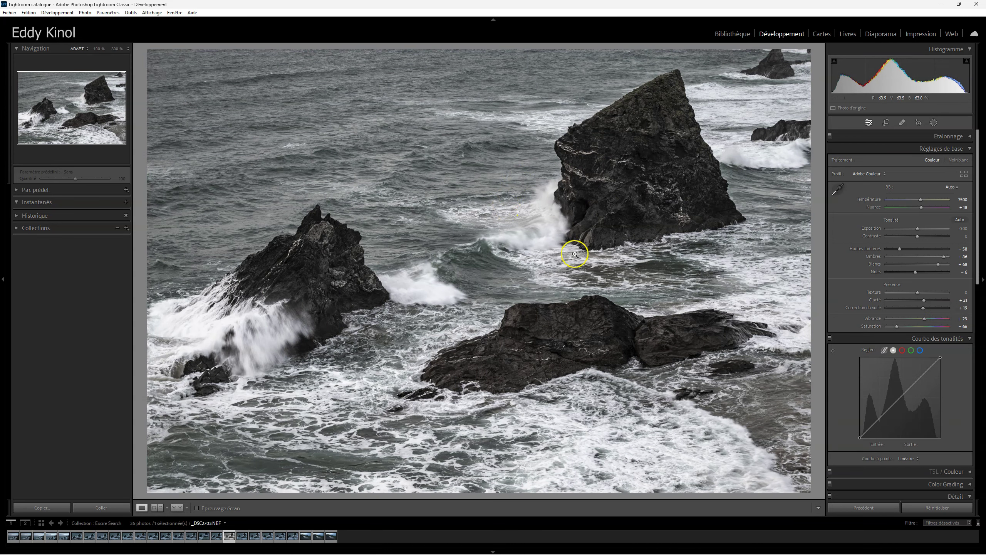
# - Crop the seascape tighter from the top-right corner to a custom ratio, repositioning the rocks
pyautogui.click(886, 122)
pyautogui.moveTo(807, 51); pyautogui.dragTo(772, 59)
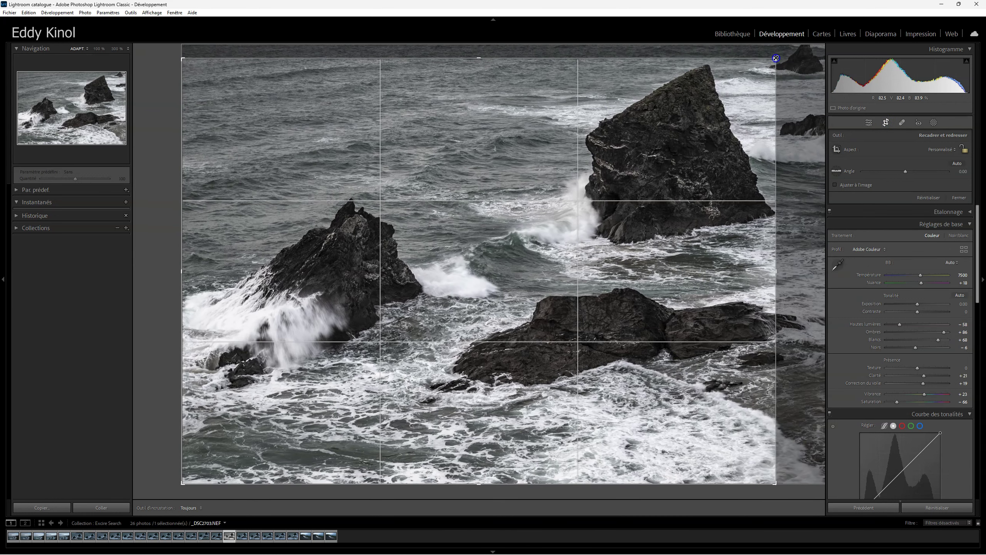
pyautogui.moveTo(659, 193); pyautogui.dragTo(656, 210)
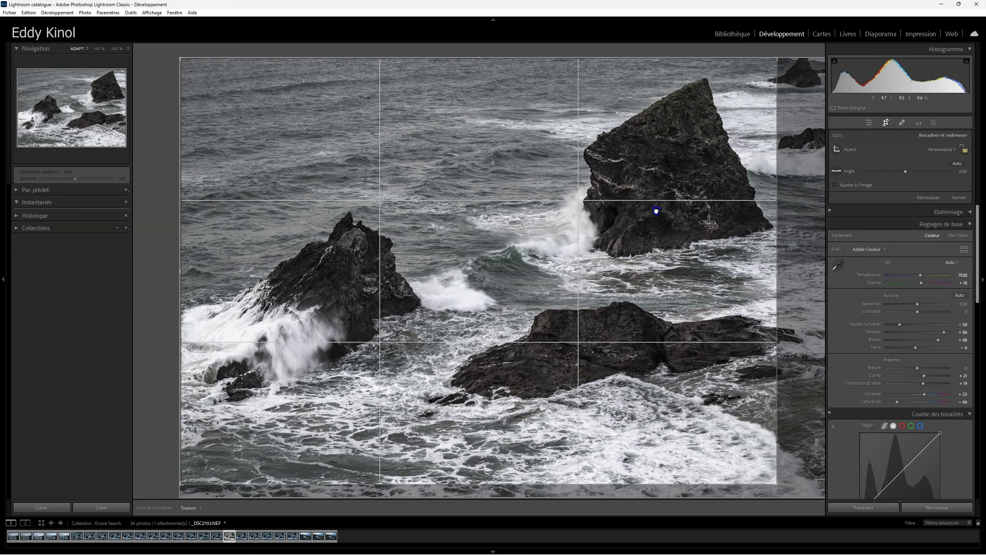
pyautogui.moveTo(764, 64); pyautogui.dragTo(763, 64)
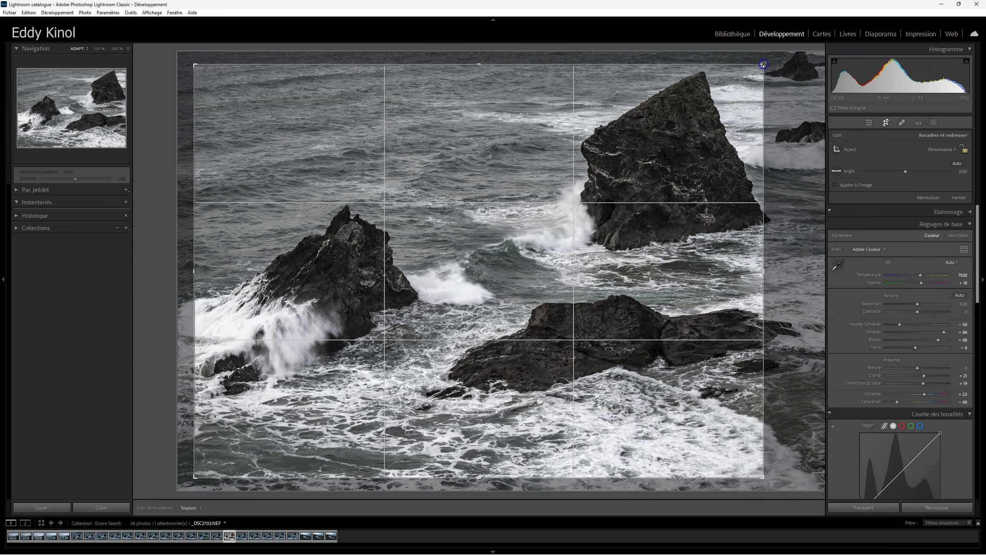
pyautogui.press('Return')
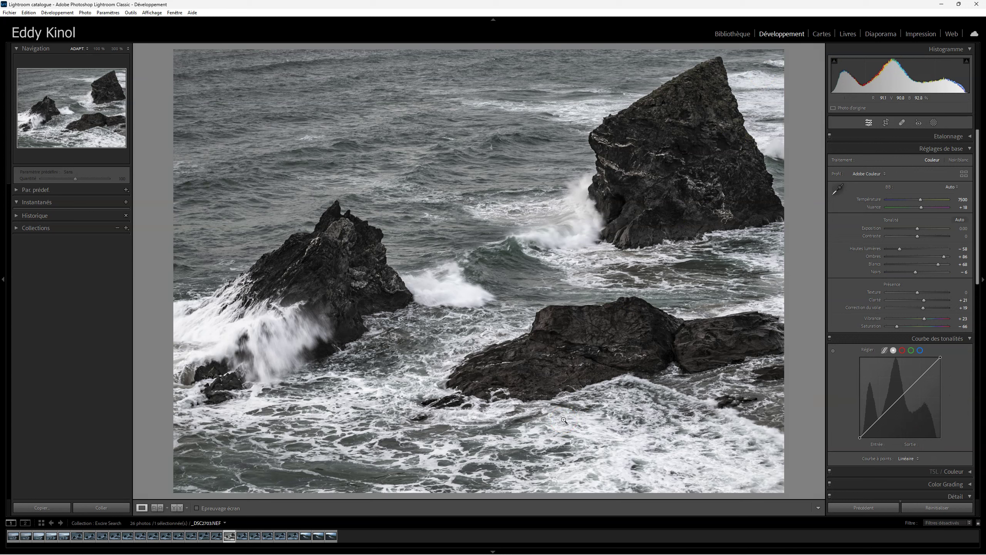
# - Nudge the Noirs (Blacks) slider from −6 up to −4
pyautogui.moveTo(916, 272); pyautogui.dragTo(916, 273)
pyautogui.click(917, 274)
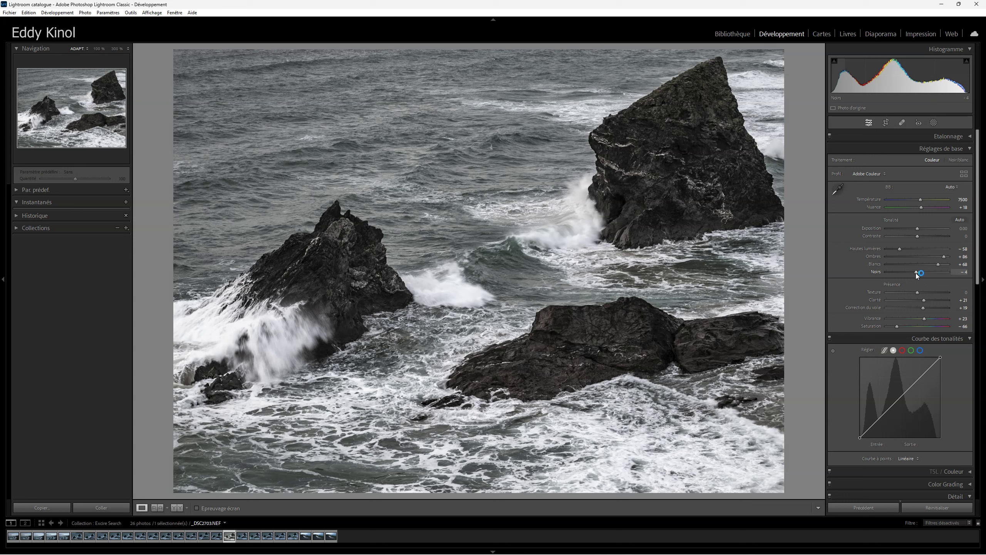